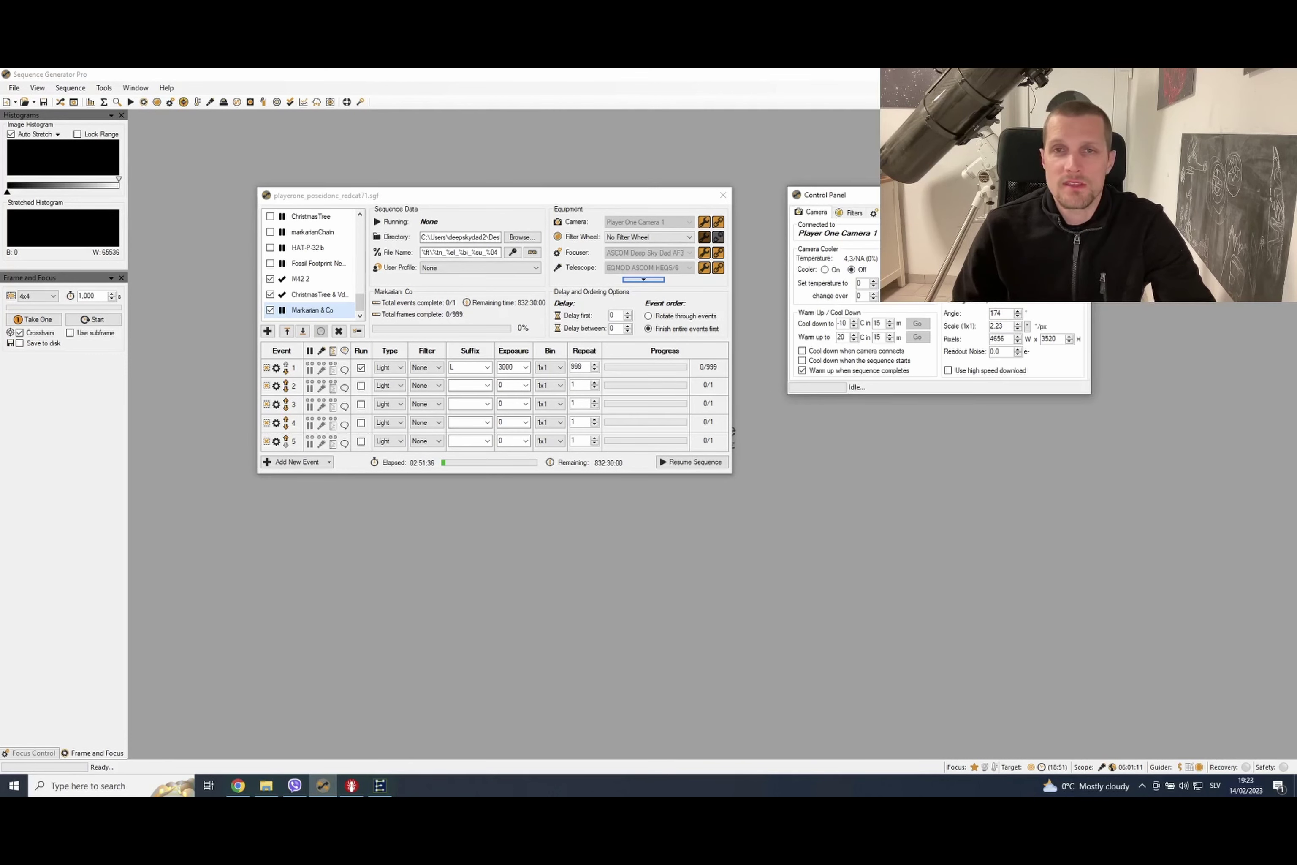
Rearrange the camera control panel and sequence windows on screen
mouse_move(826, 195)
mouse_down()
mouse_move(881, 225)
mouse_move(811, 194)
mouse_up()
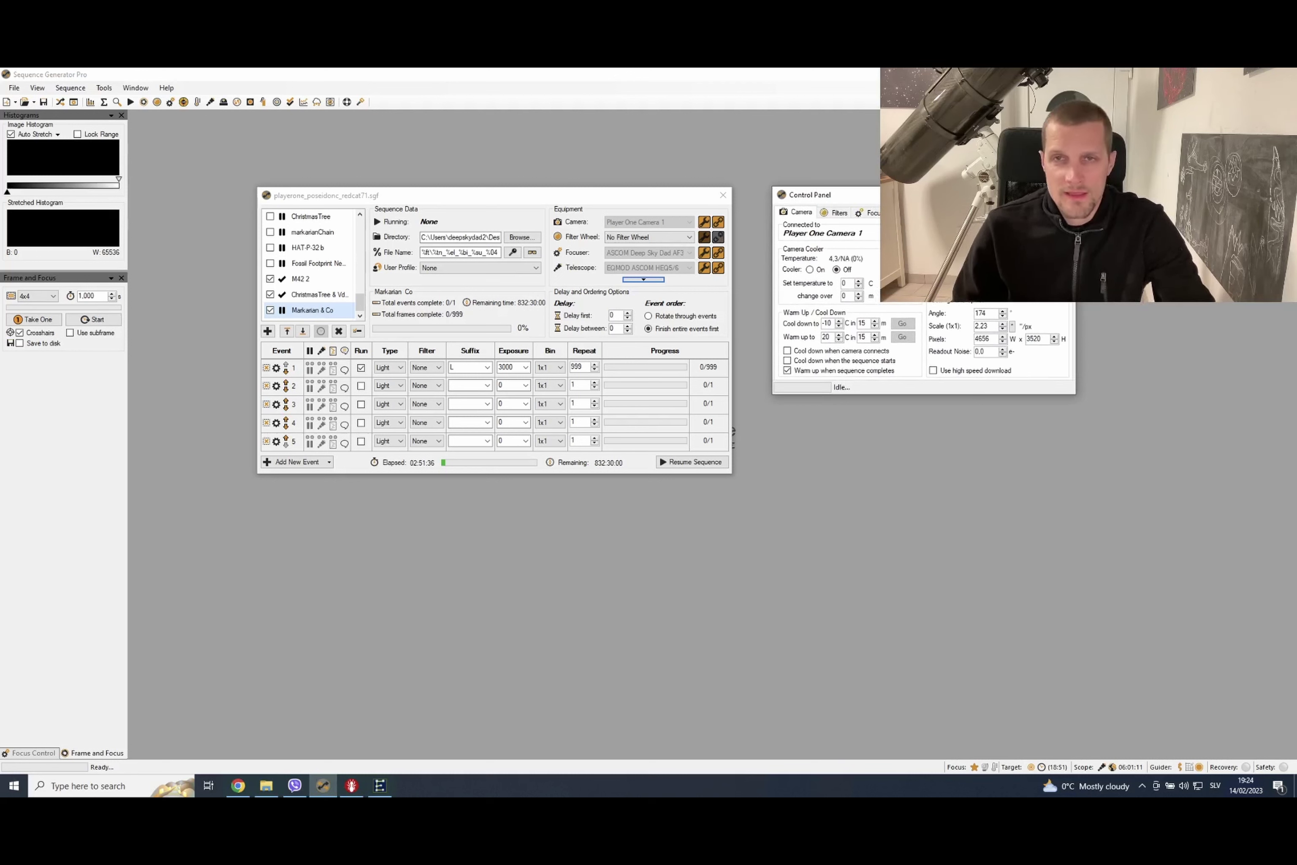
drag(921, 194, 947, 163)
drag(653, 203, 671, 161)
drag(833, 164, 837, 151)
drag(703, 158, 706, 220)
drag(904, 152, 881, 211)
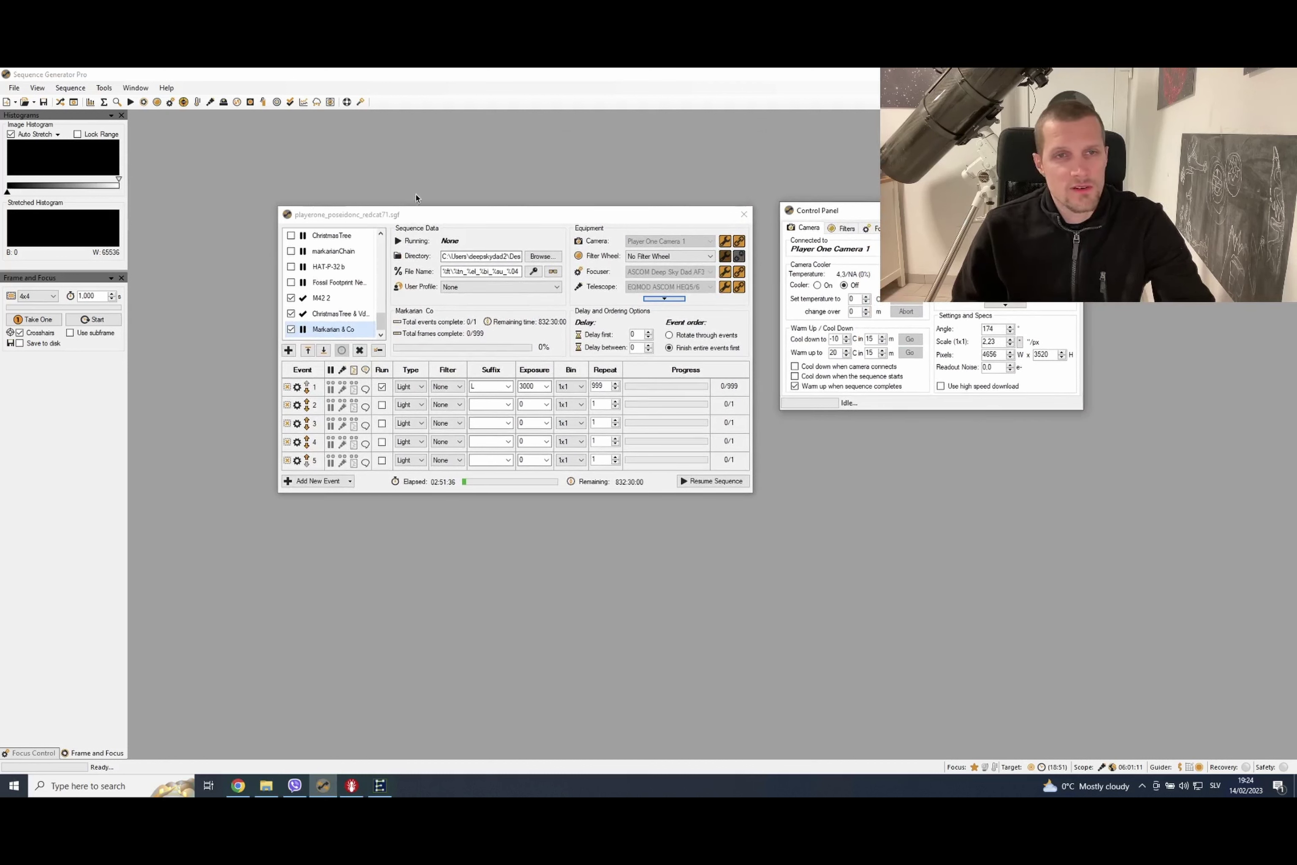
Check the progress of the M42 2, Christmas Tree and Markarian & Co targets
mouse_move(338, 292)
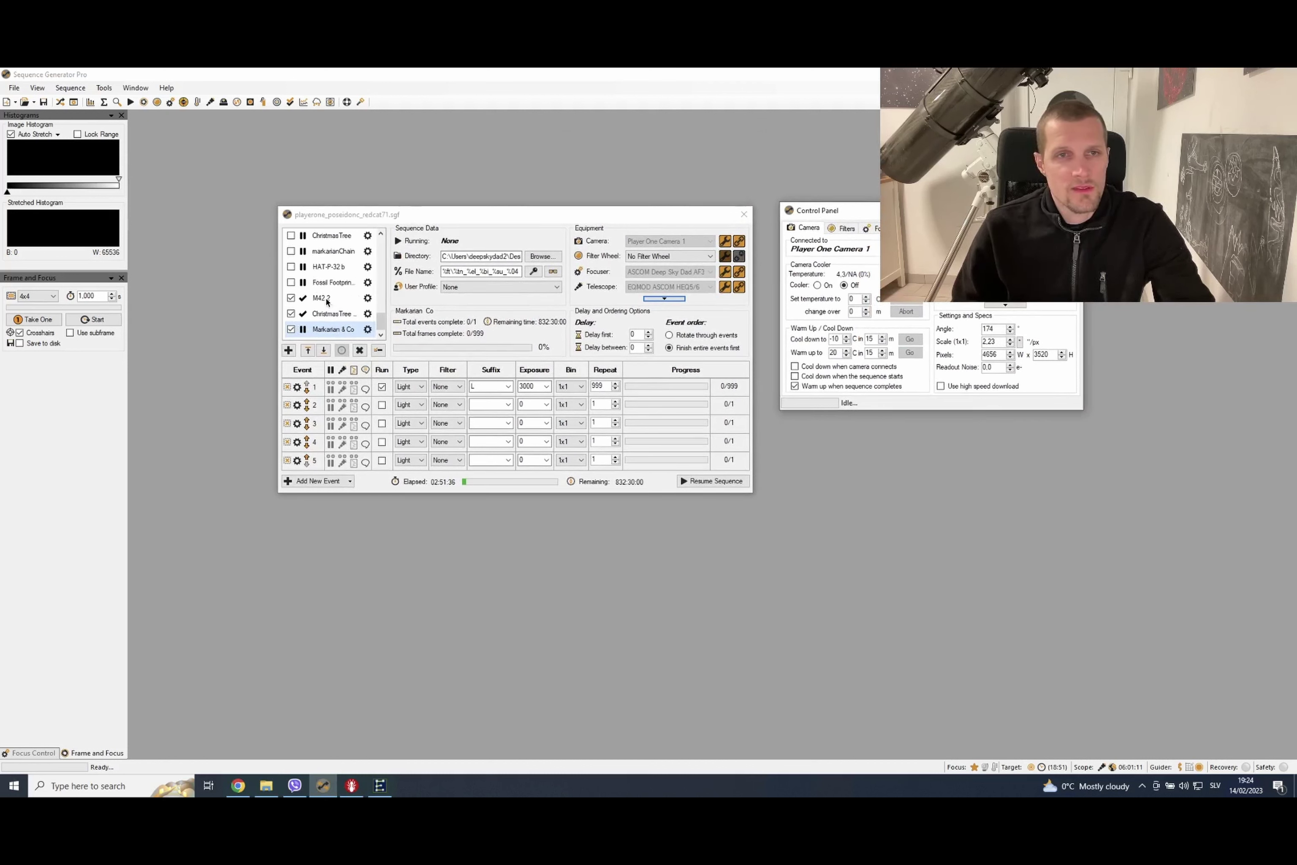
click(326, 300)
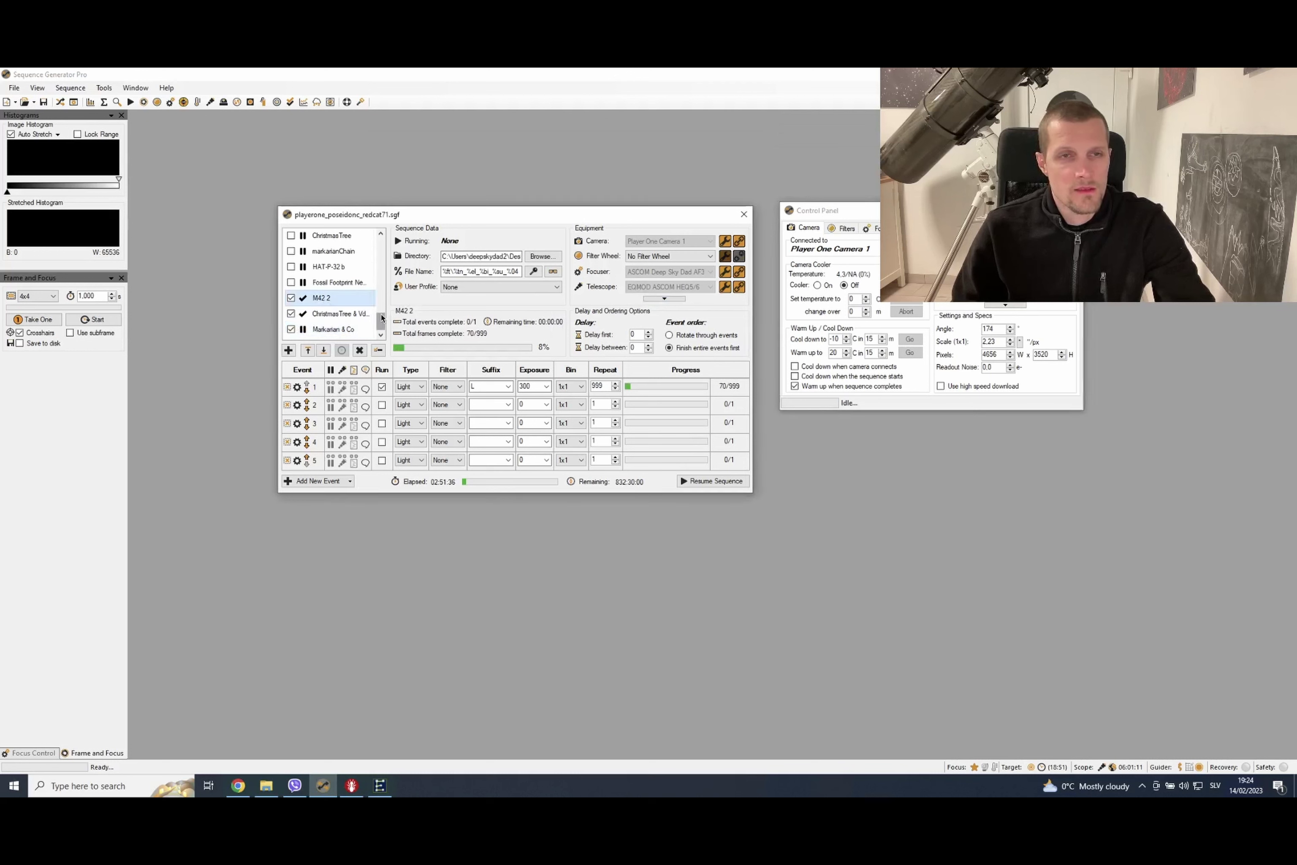
mouse_move(323, 303)
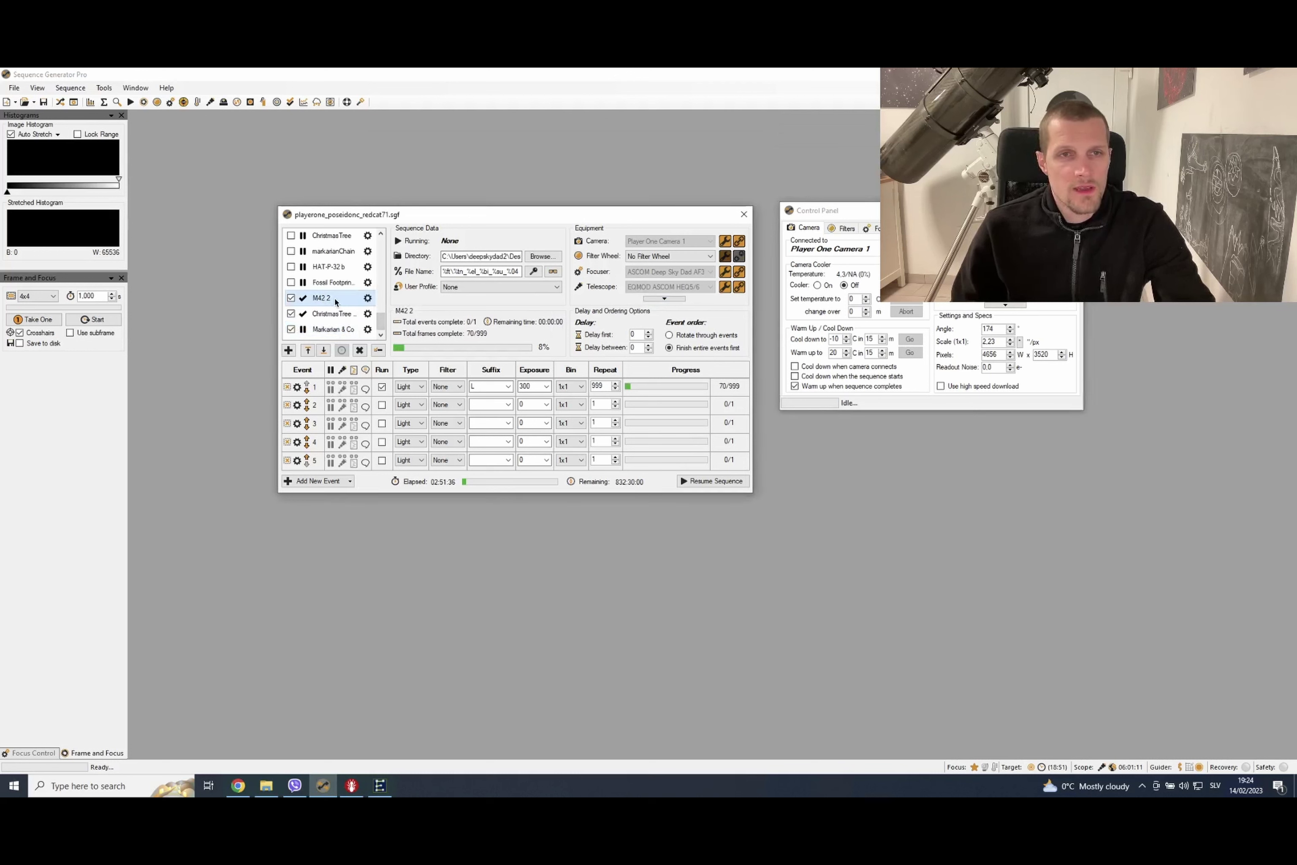
click(331, 316)
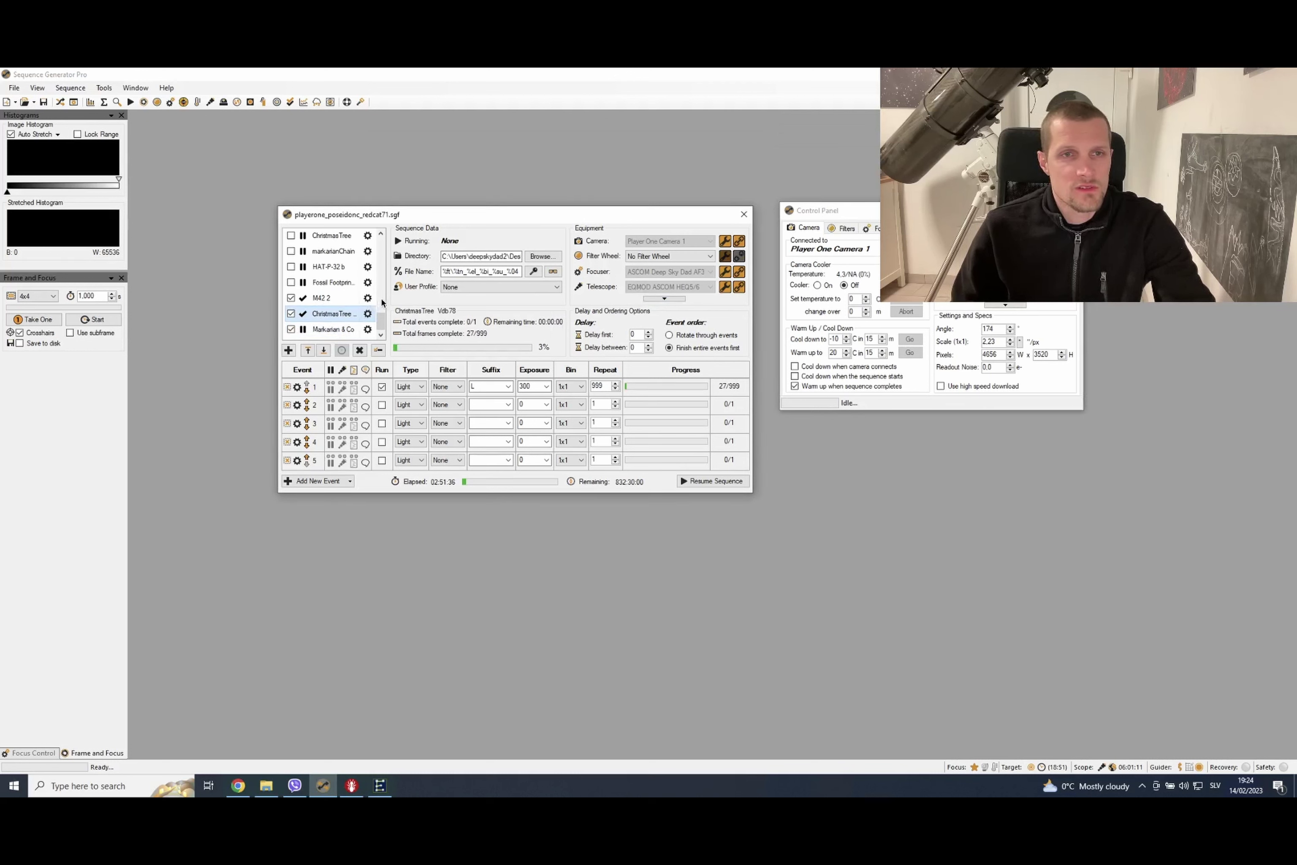
click(344, 330)
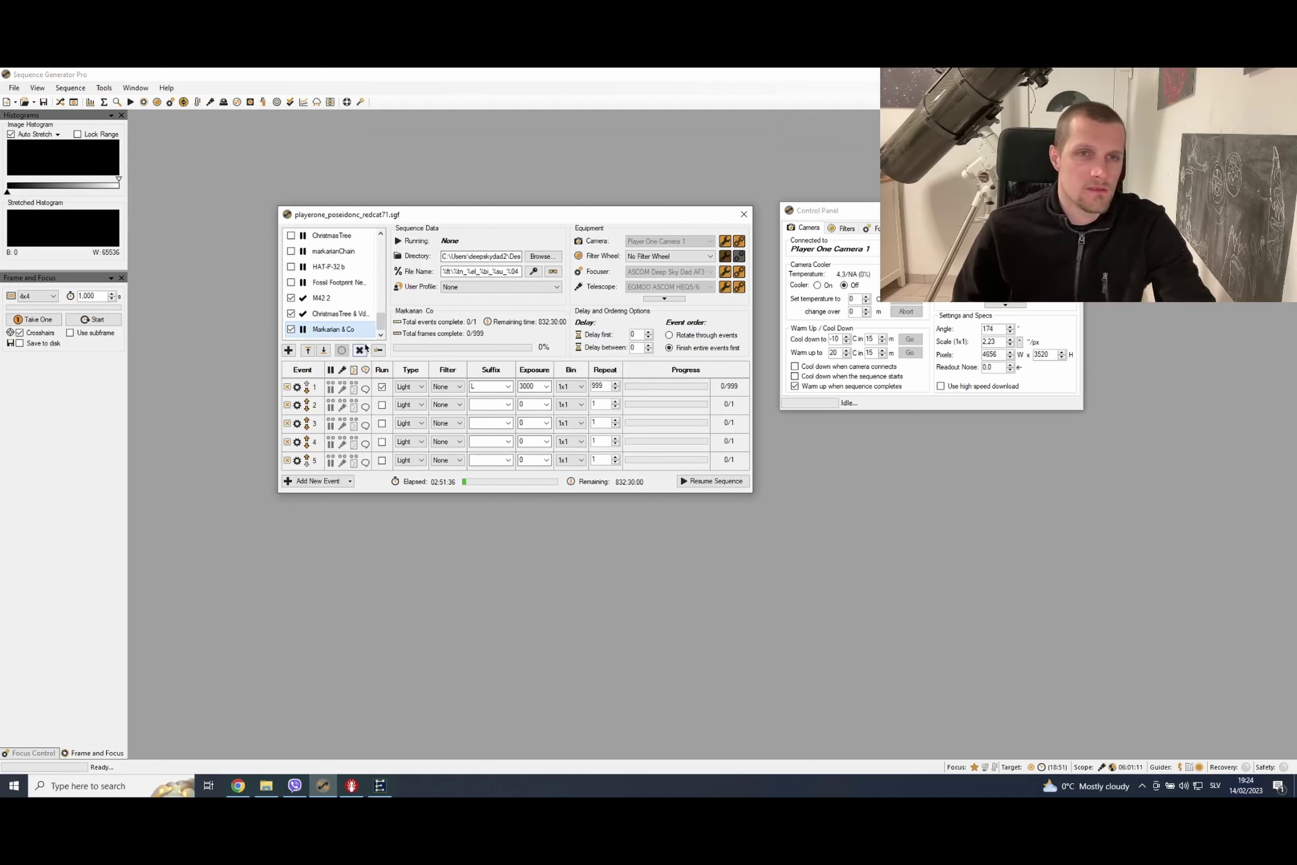
mouse_move(328, 334)
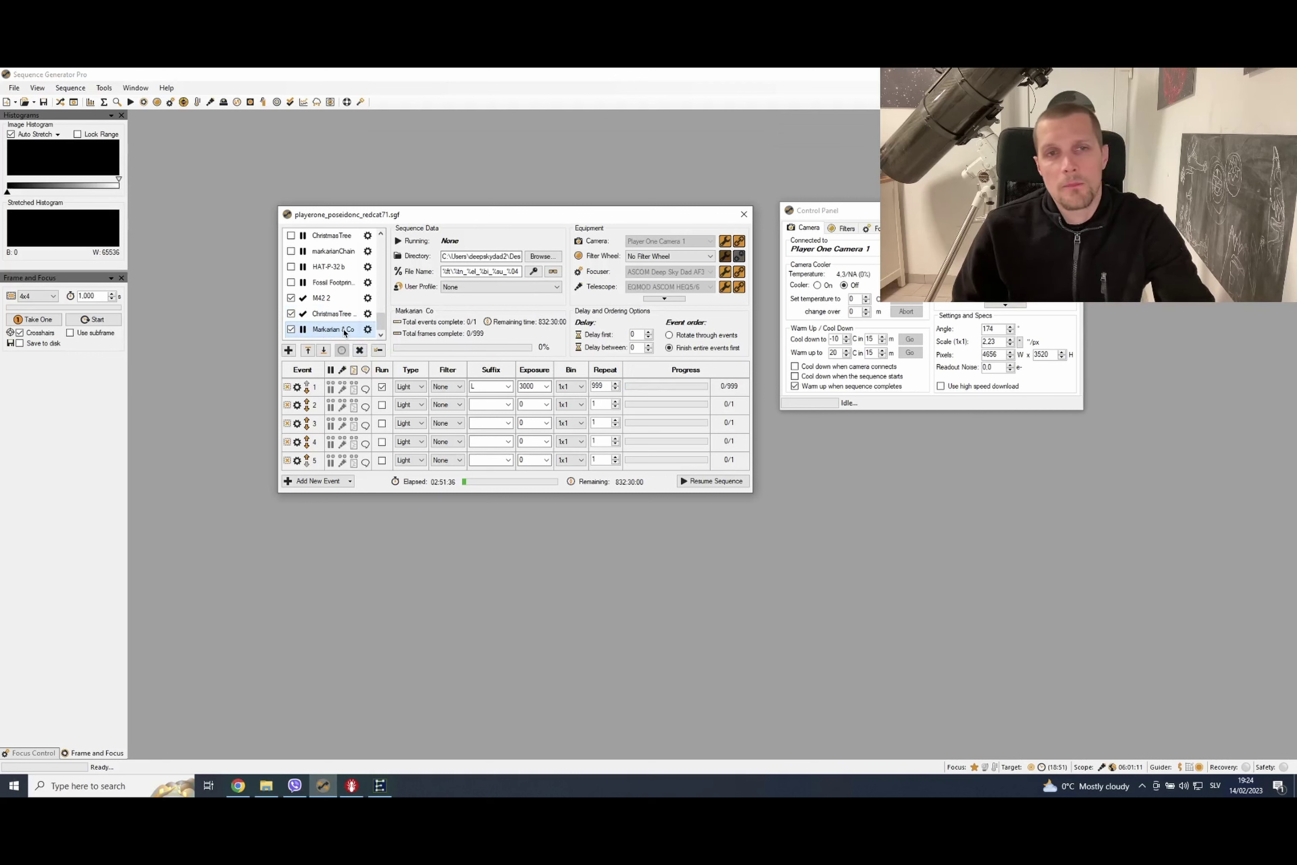
Review M42 2 and Christmas Tree settings without changes, then open Markarian & Co's settings
click(368, 298)
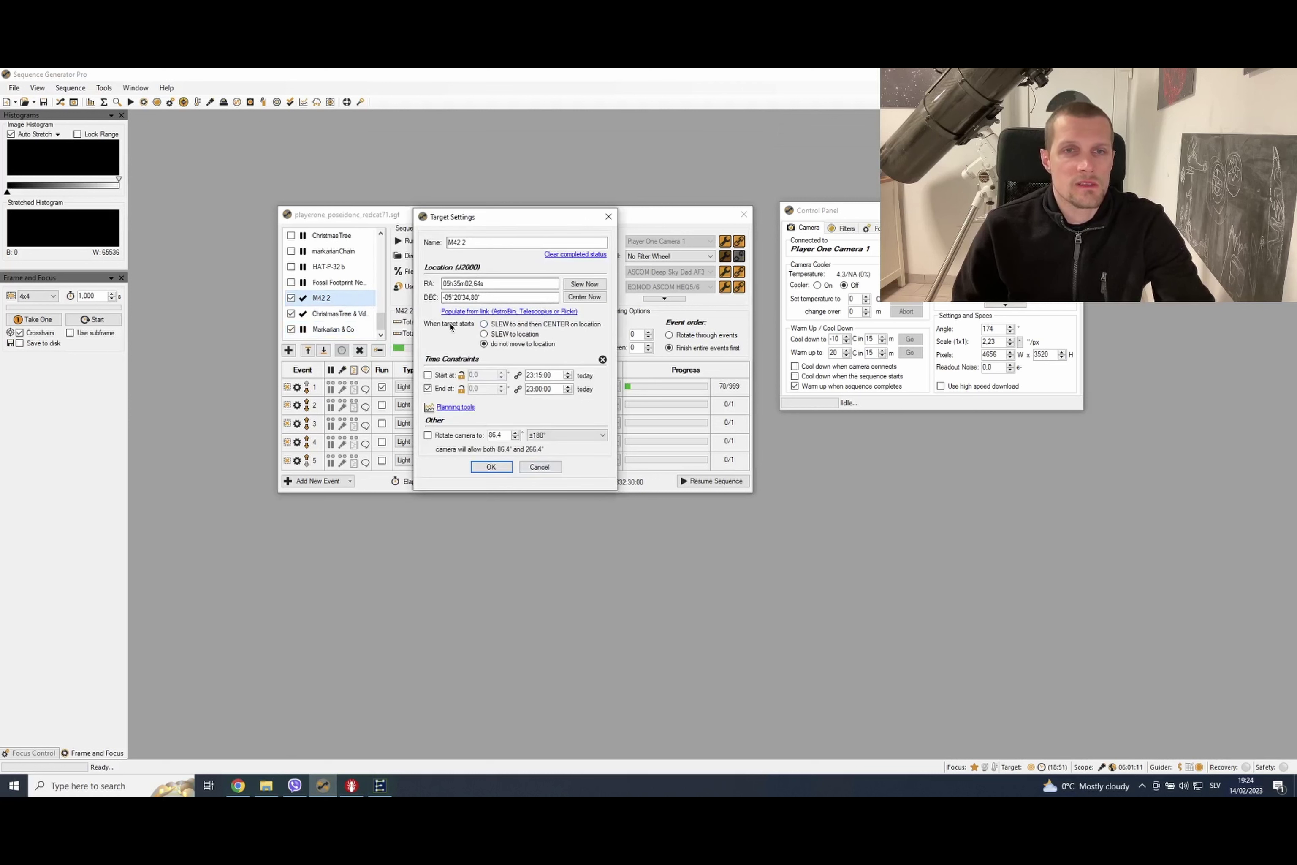
drag(504, 437, 486, 438)
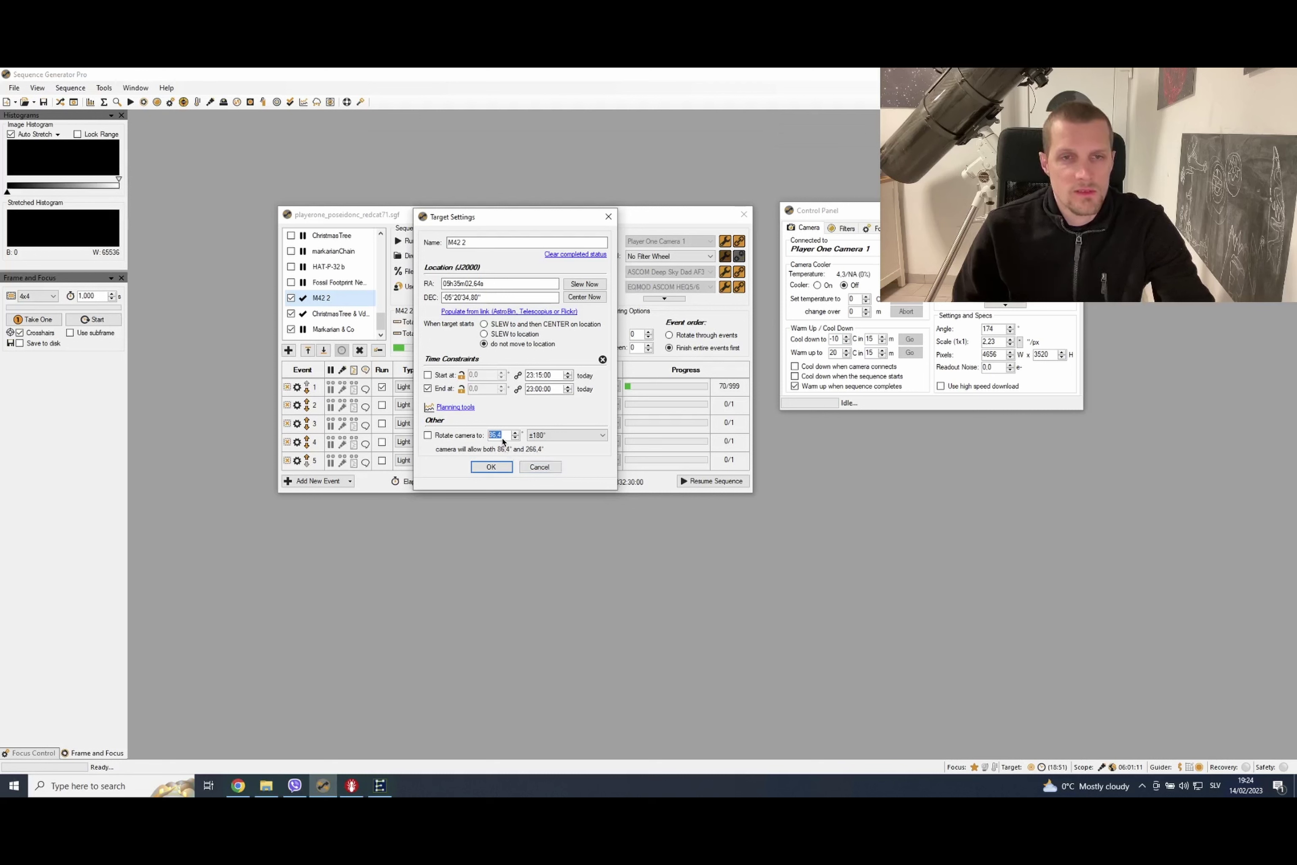
click(537, 467)
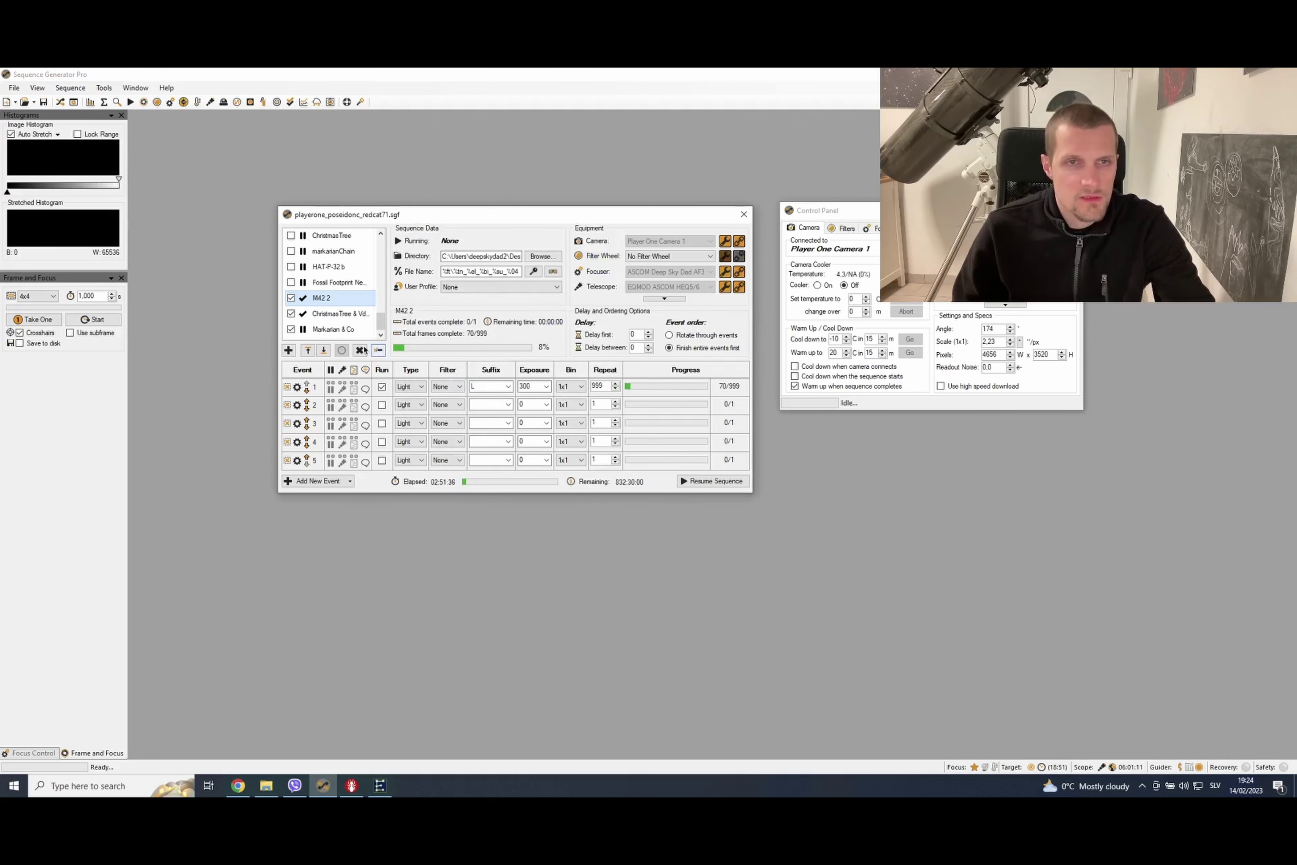
double_click(368, 314)
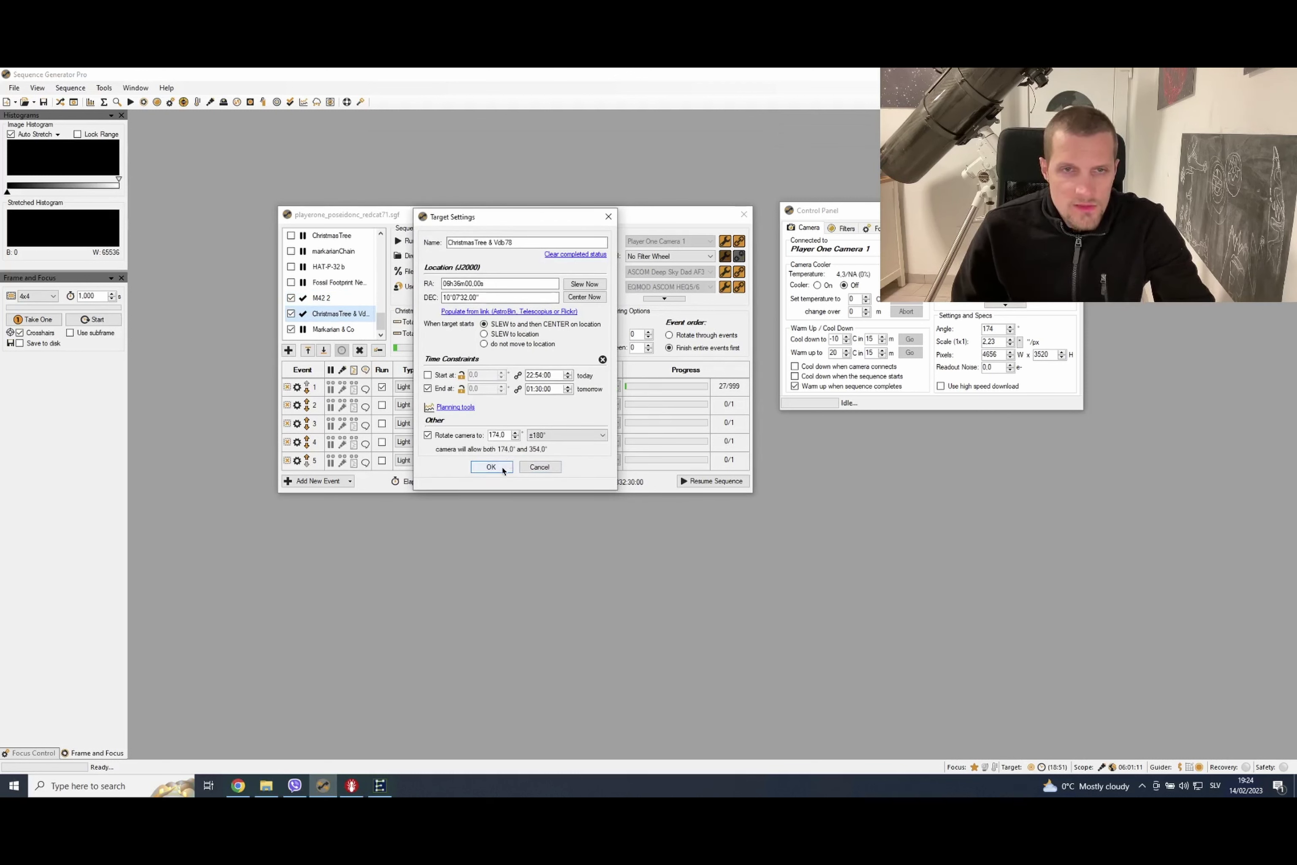
click(539, 468)
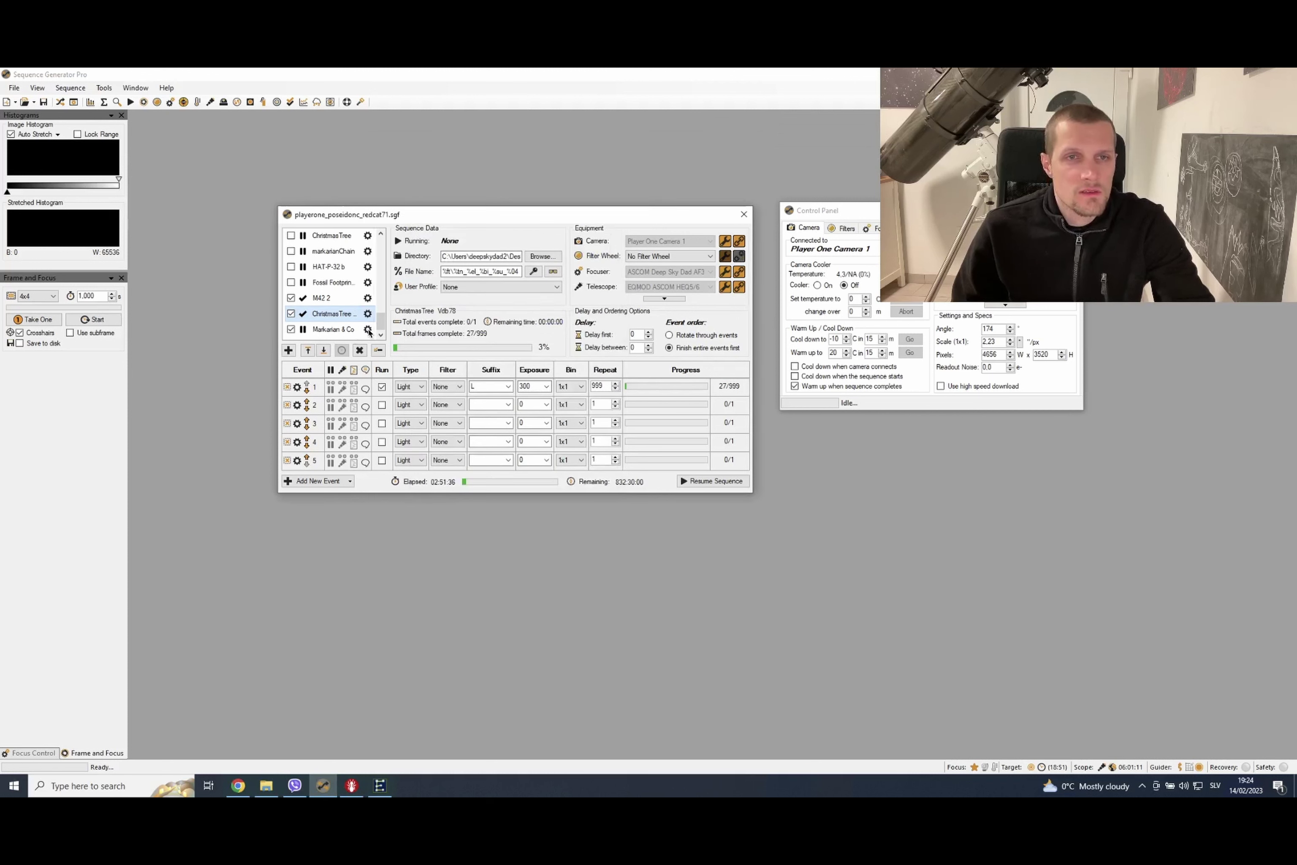
double_click(370, 330)
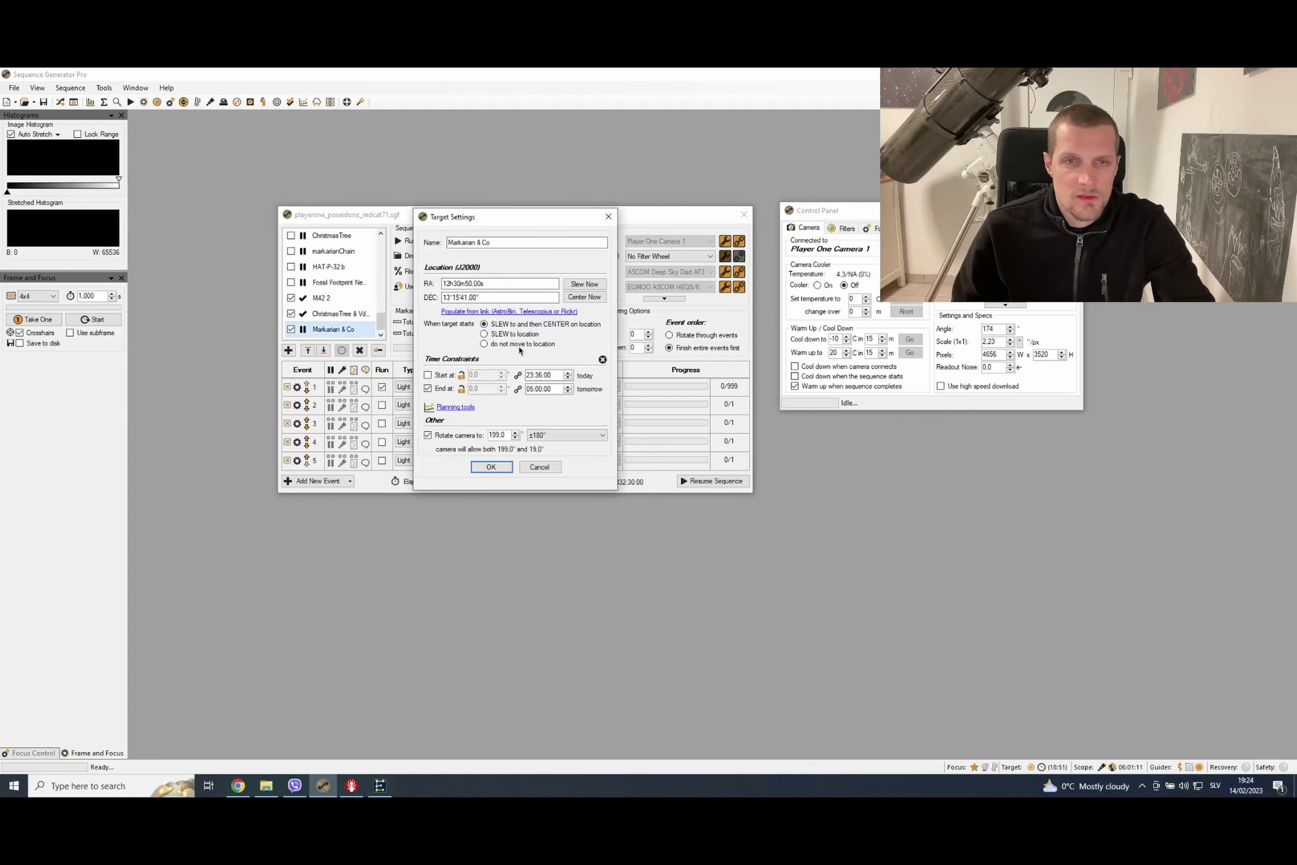
Confirm Markarian & Co's settings and start warming the camera toward 20 °C
click(491, 466)
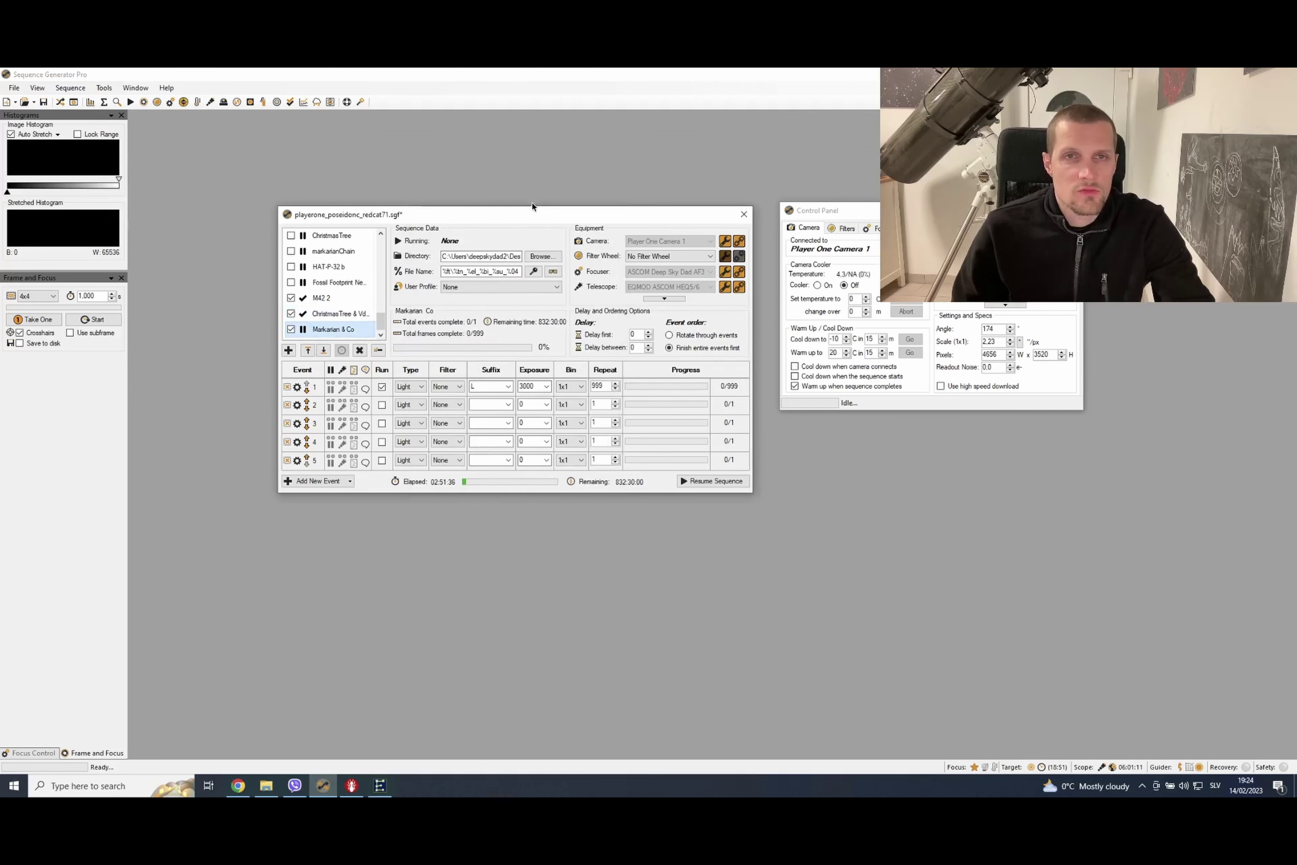
drag(532, 207, 485, 177)
drag(867, 215, 849, 167)
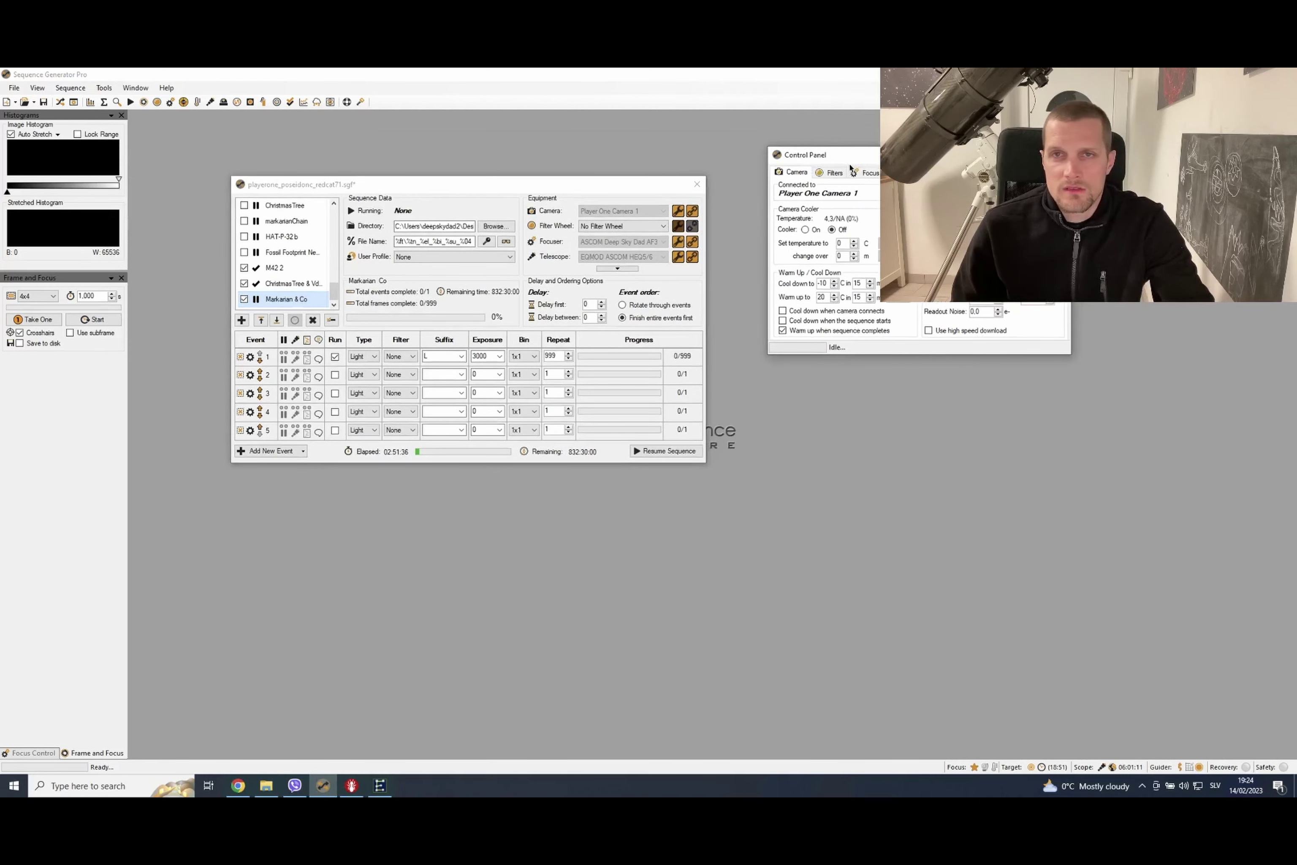
click(820, 297)
click(360, 212)
Unpark the telescope mount in EQMOD
drag(475, 191, 710, 234)
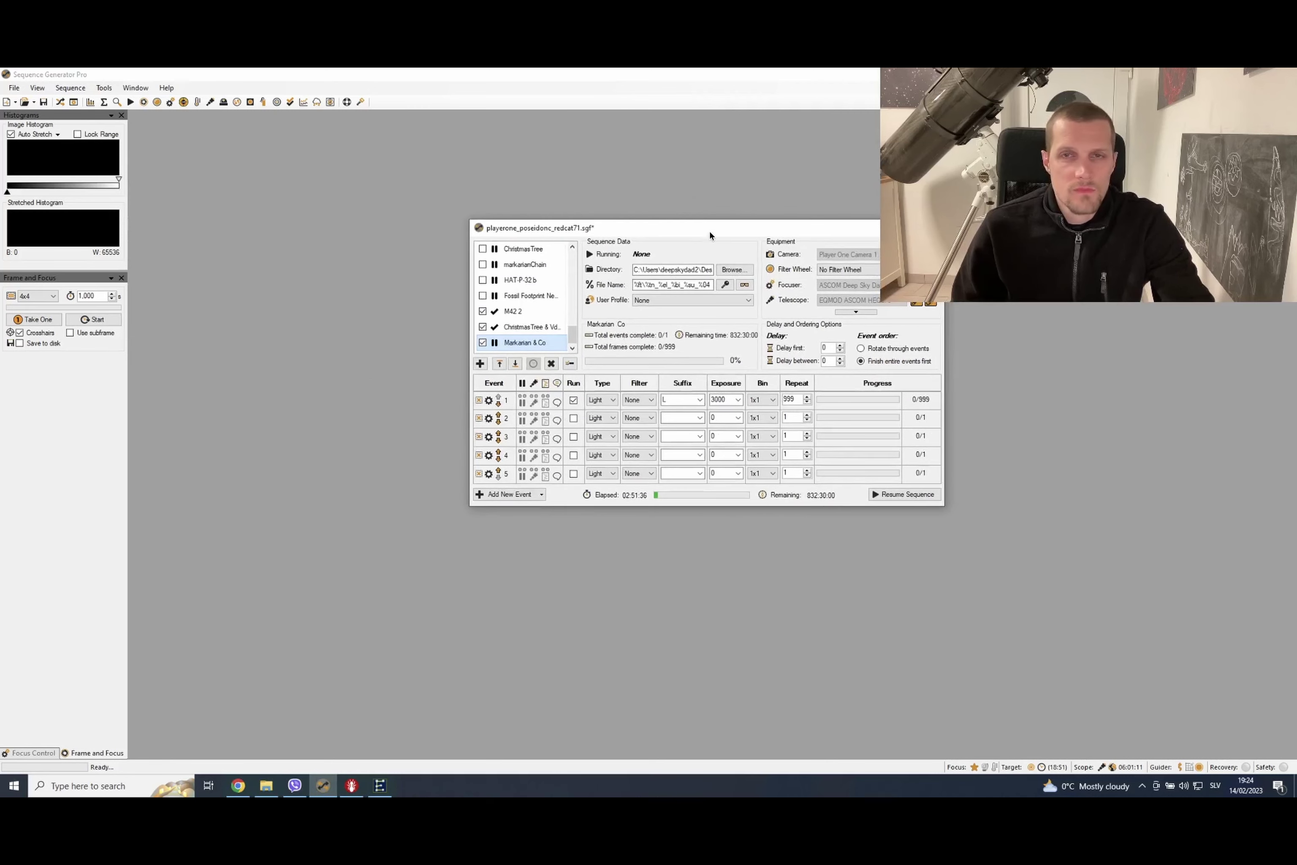
click(389, 791)
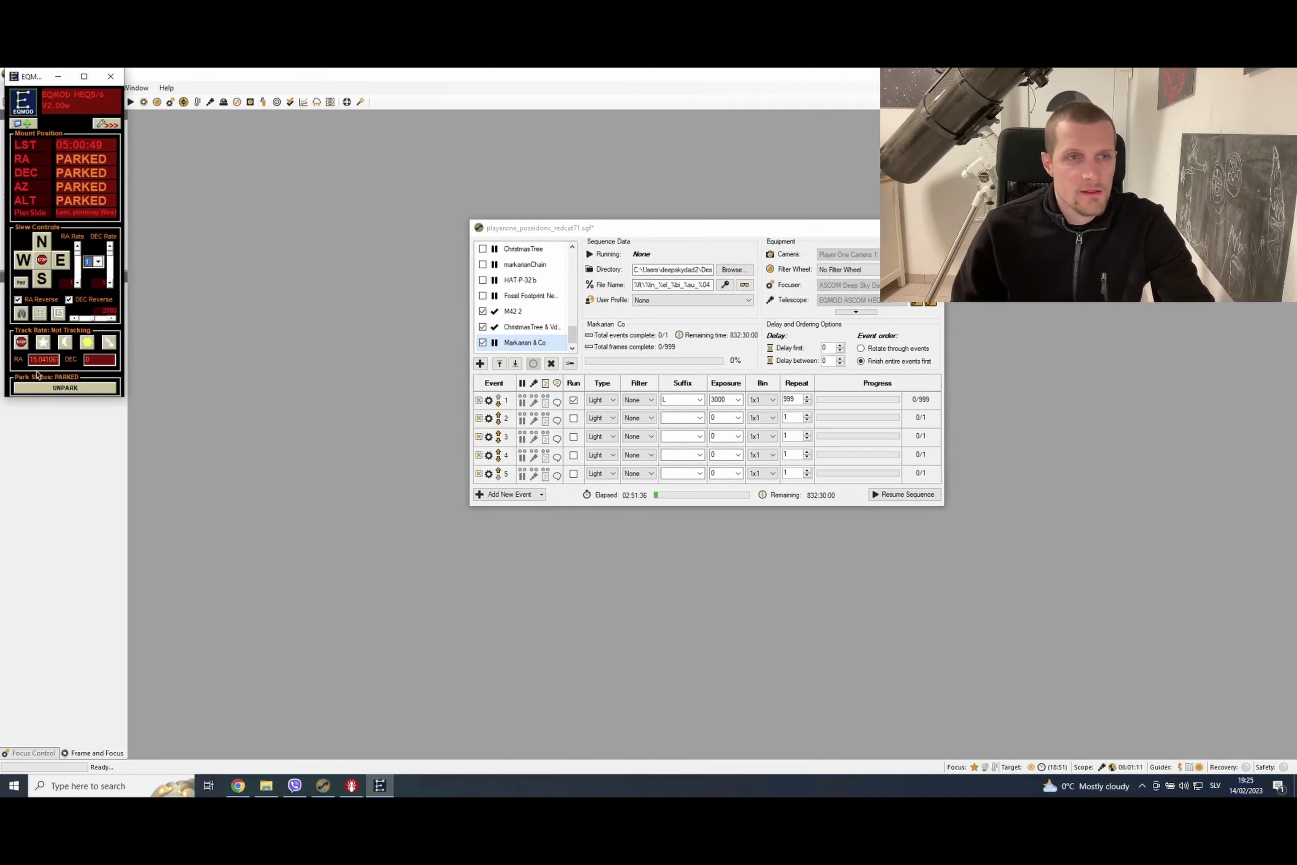
click(53, 387)
mouse_move(69, 87)
Bring the sequencer forward and select the M42 2 target
click(574, 267)
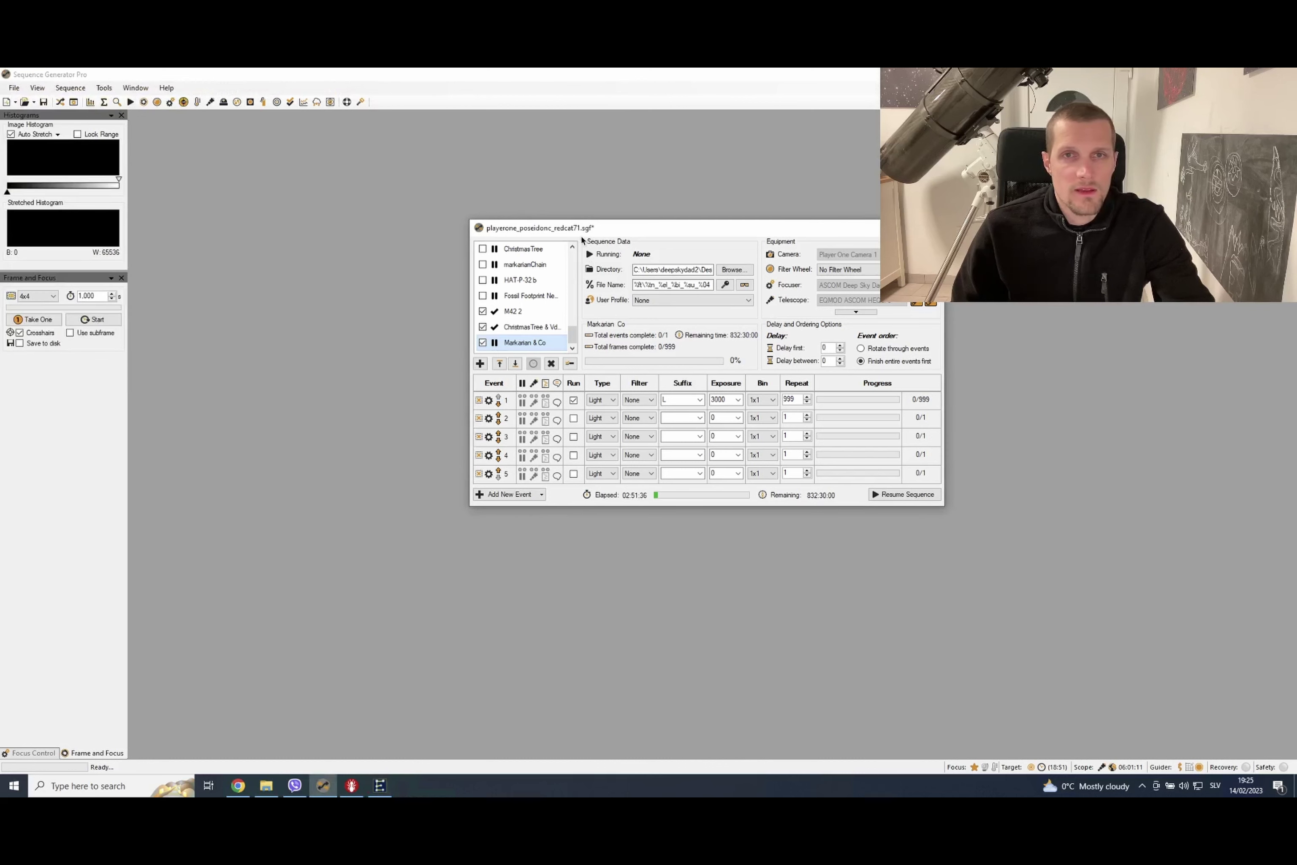
drag(577, 232, 746, 224)
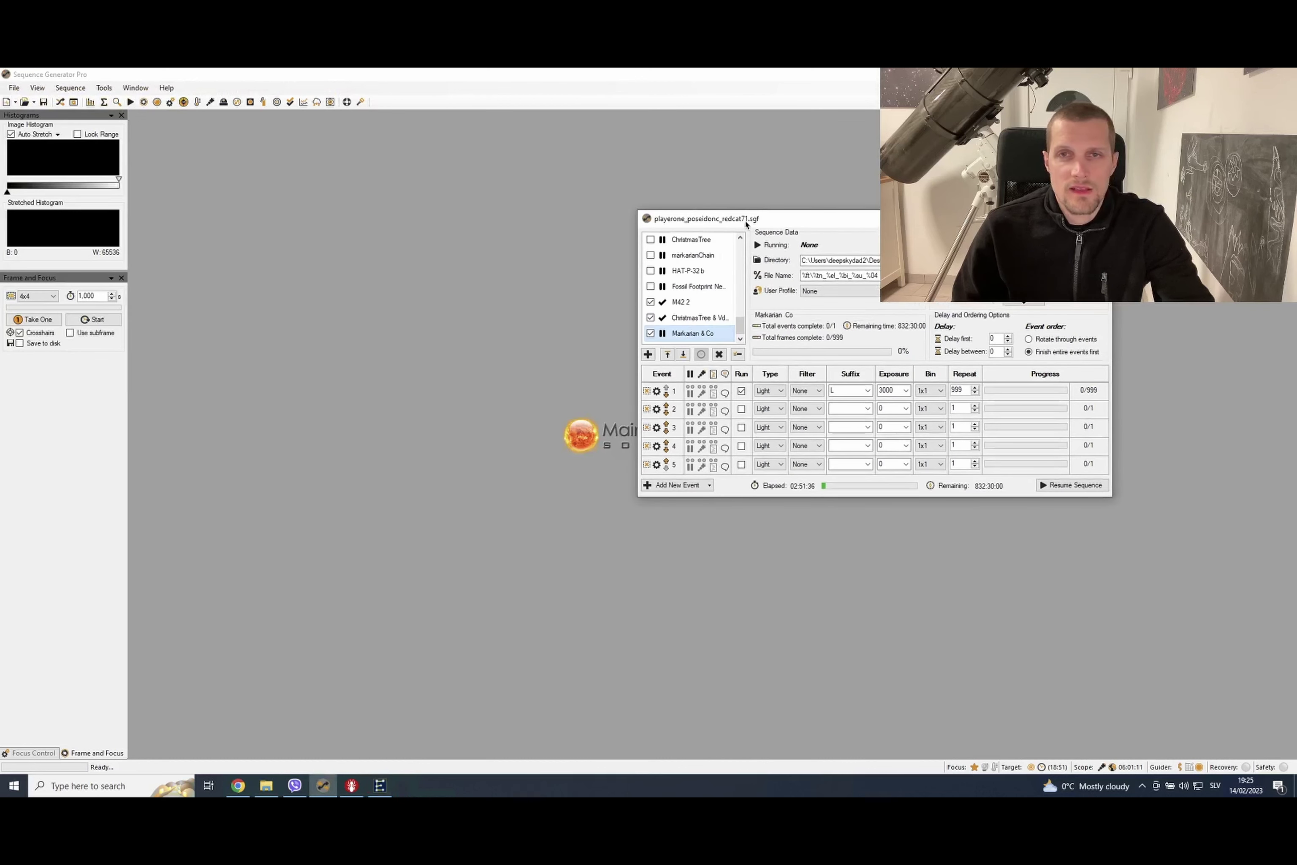
click(685, 302)
Center the telescope on M42 2 and accept the successful plate-solve results
right_click(684, 306)
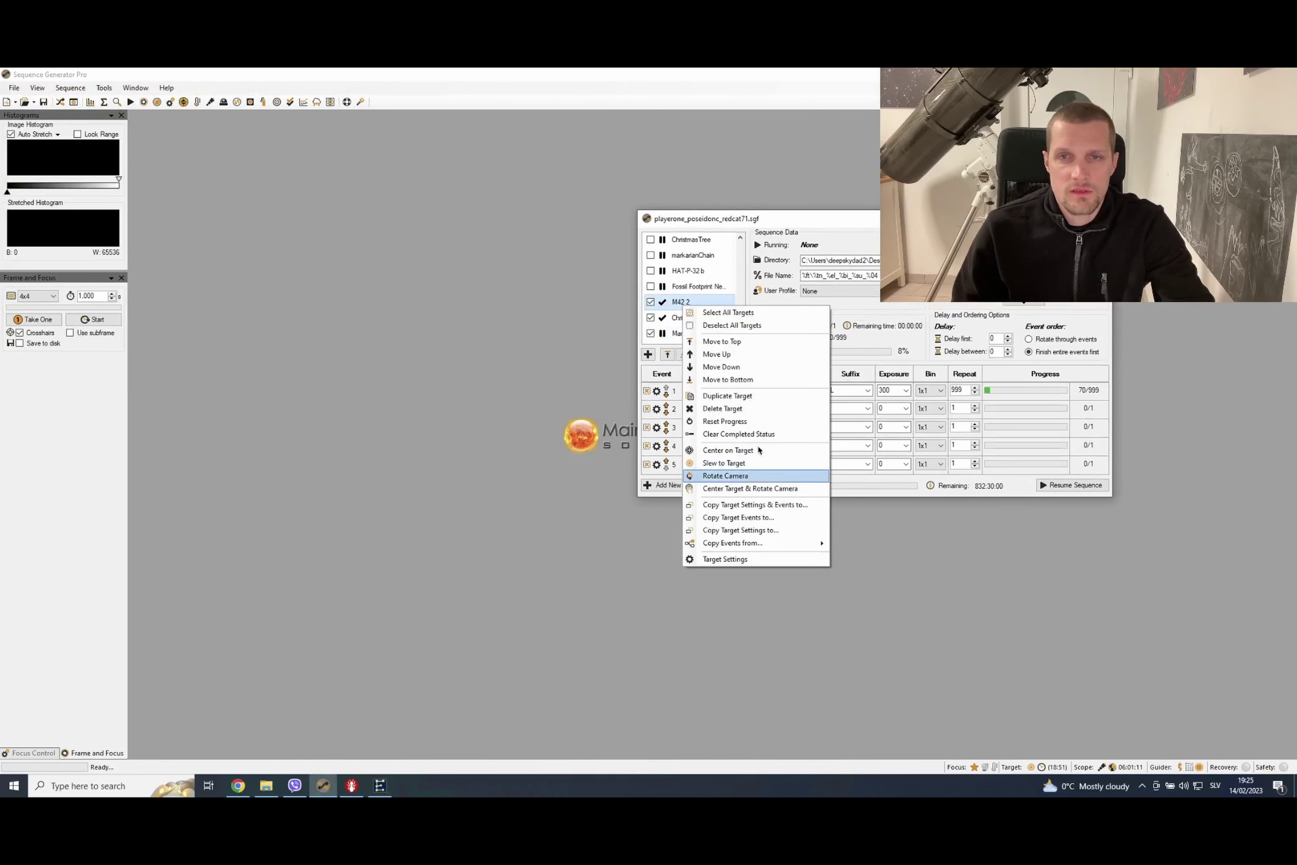
click(722, 451)
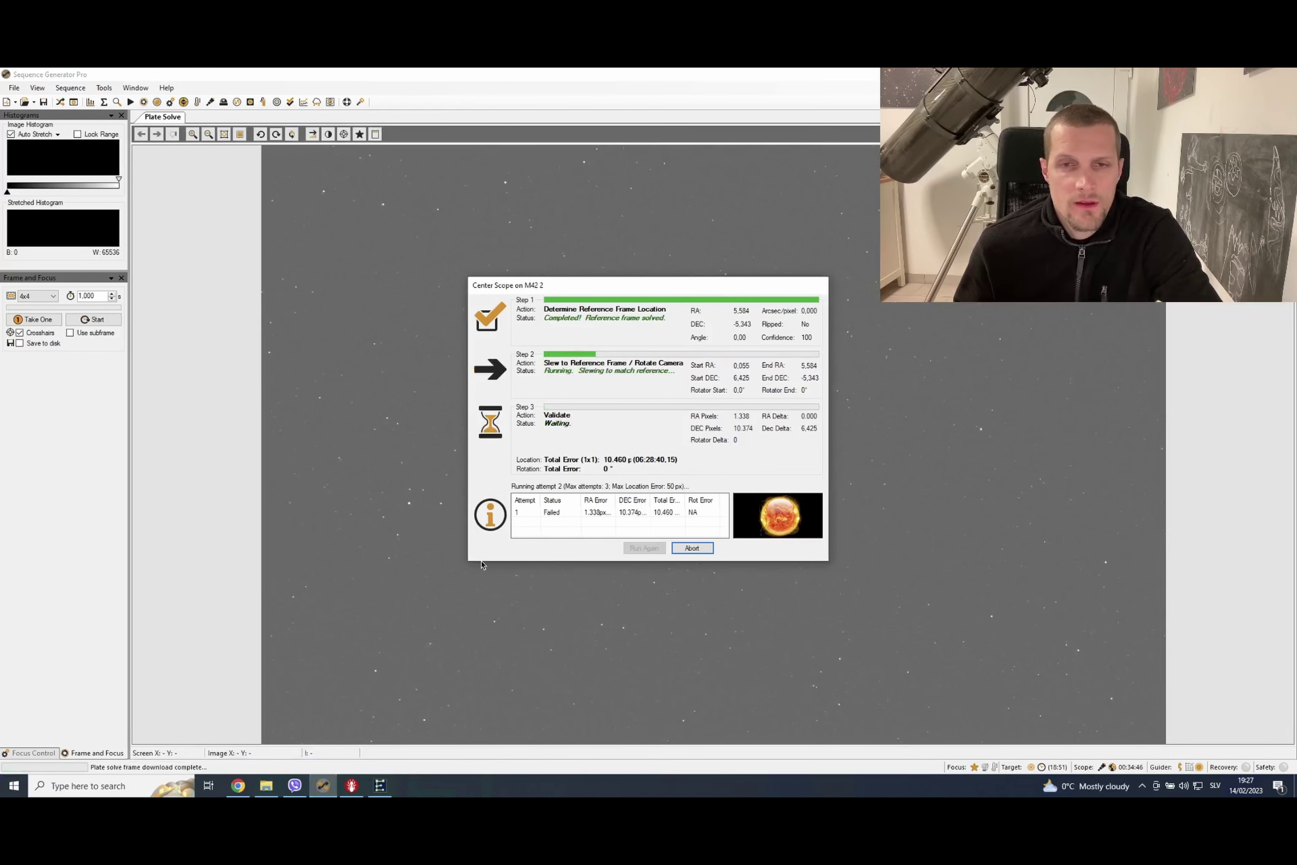
drag(690, 283, 513, 260)
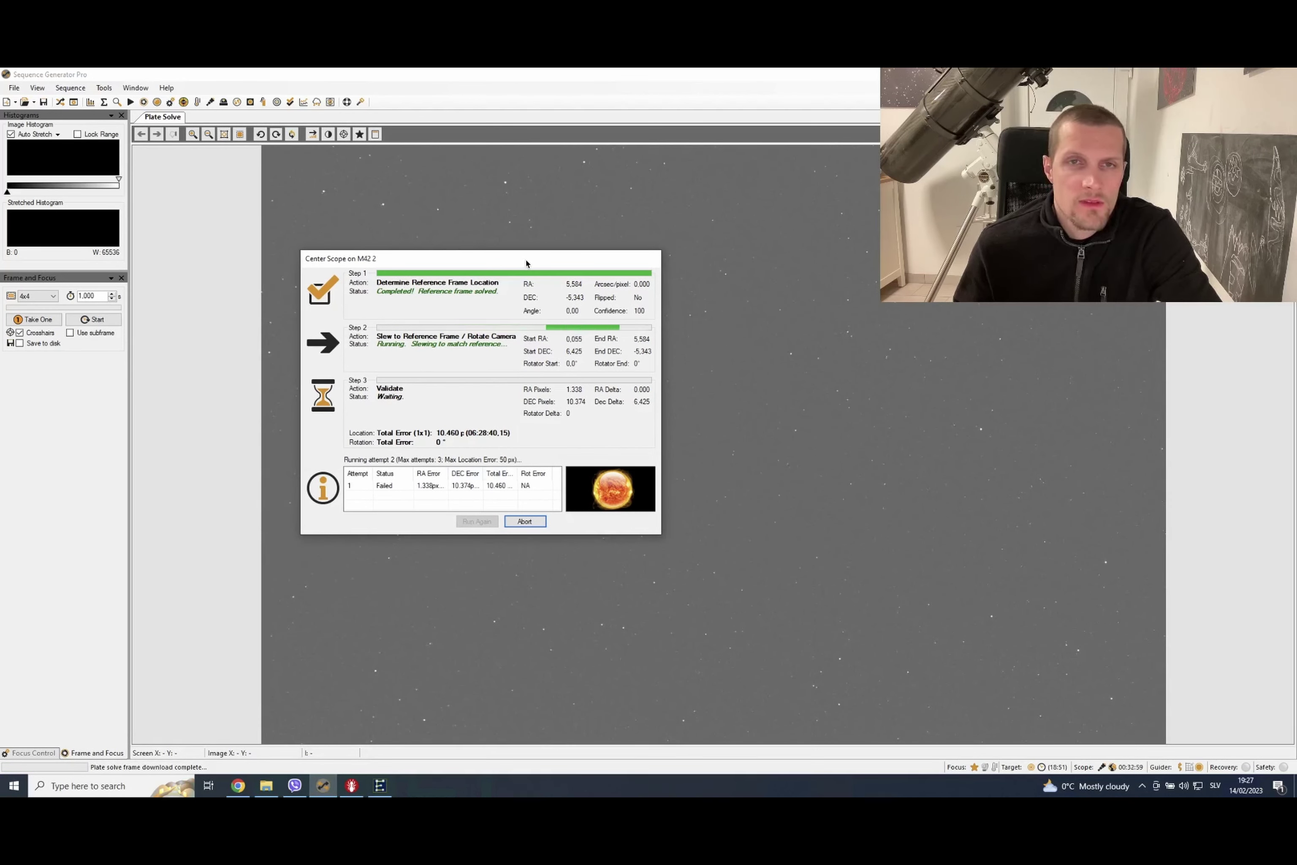
drag(528, 261, 824, 258)
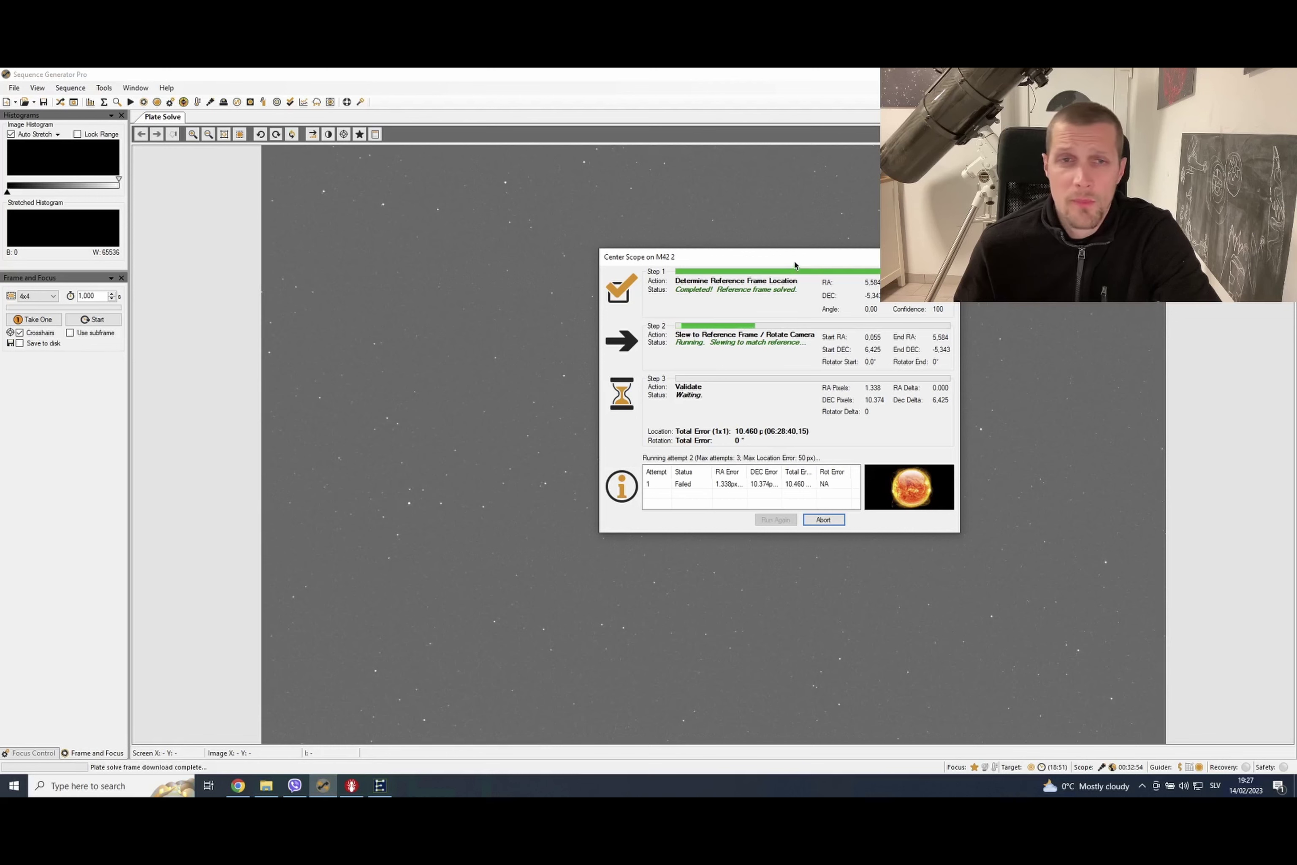
drag(792, 262, 343, 283)
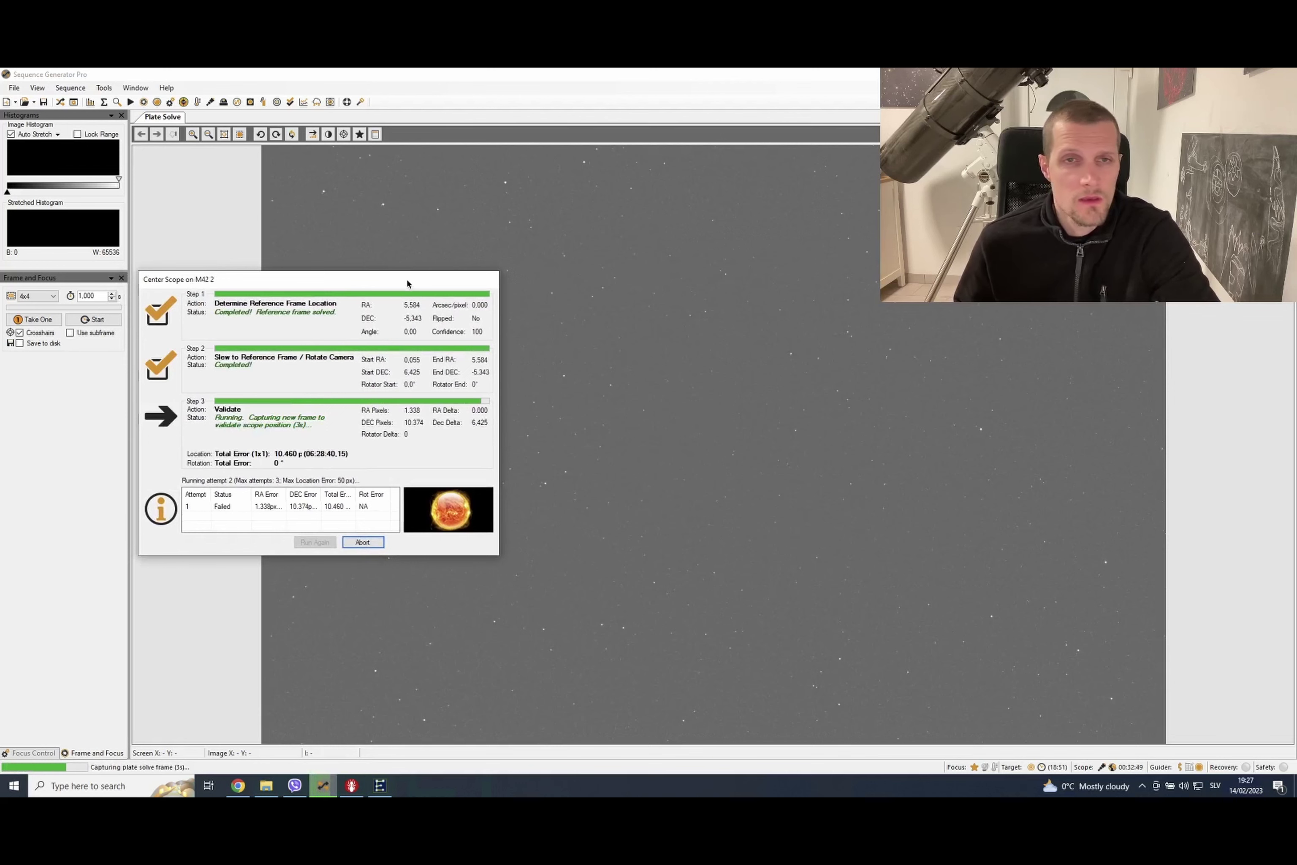
drag(408, 283, 1188, 185)
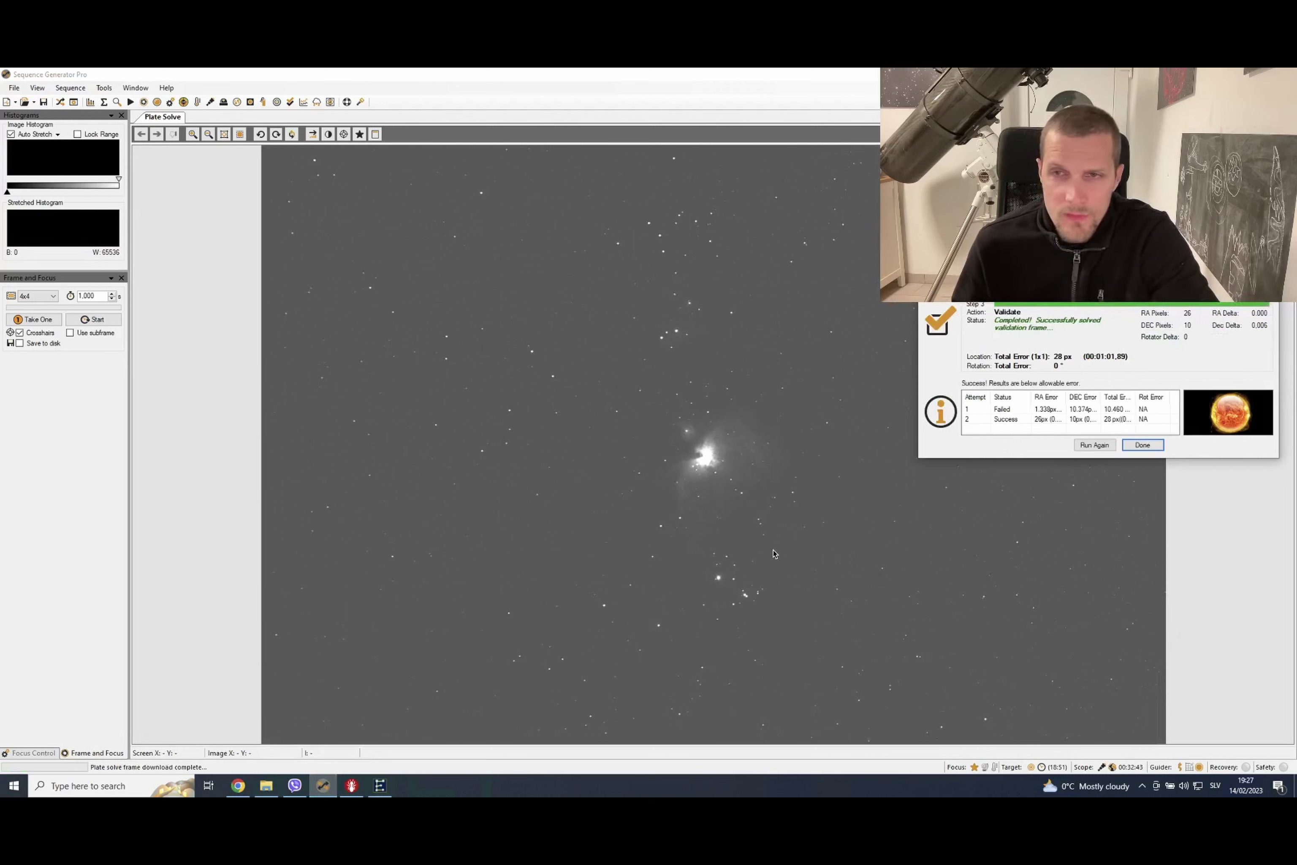
click(1139, 445)
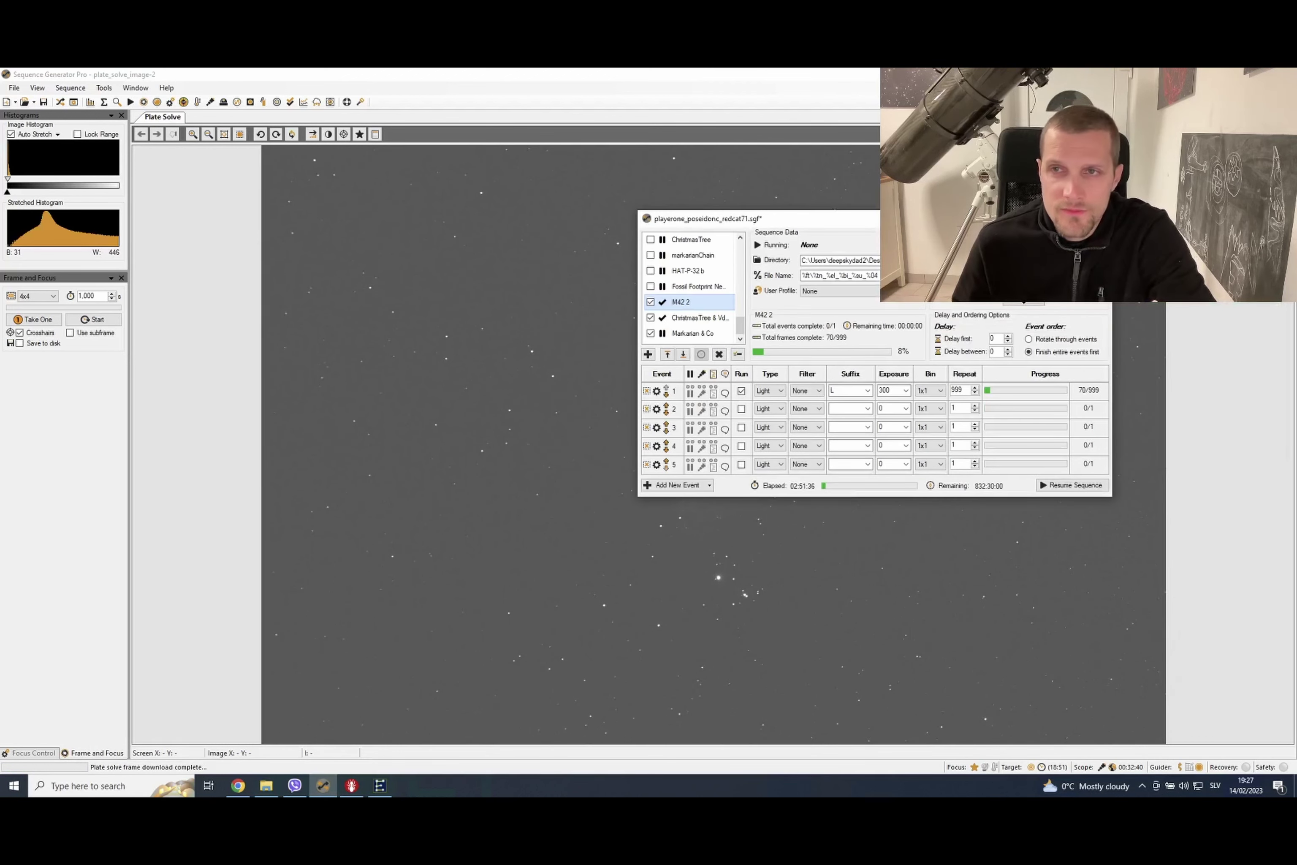
Close and reopen the sequence window, moving it off the nebula
click(968, 327)
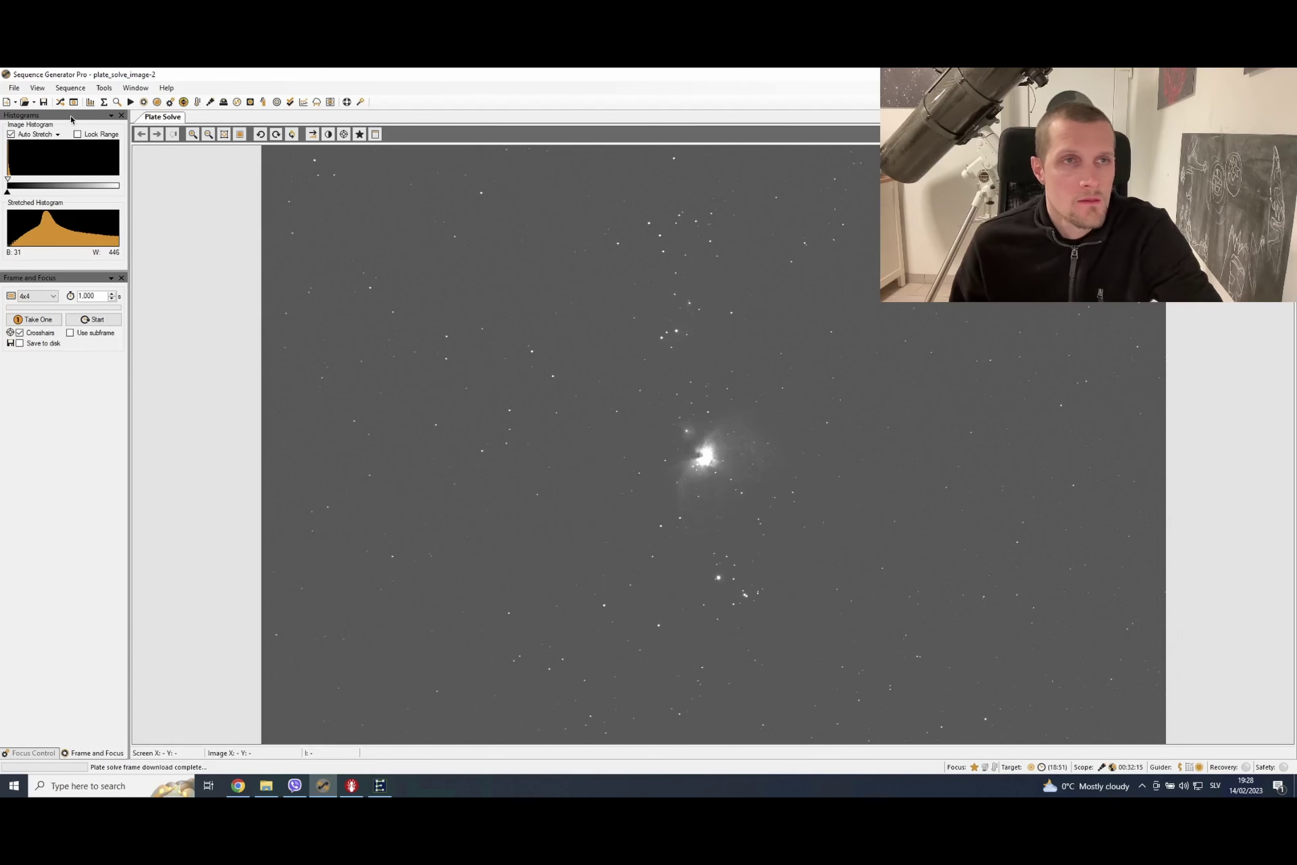
click(60, 101)
drag(707, 313, 937, 212)
Rotate the camera for M42 2, validating with a 0.6° rotation error
right_click(827, 299)
click(879, 465)
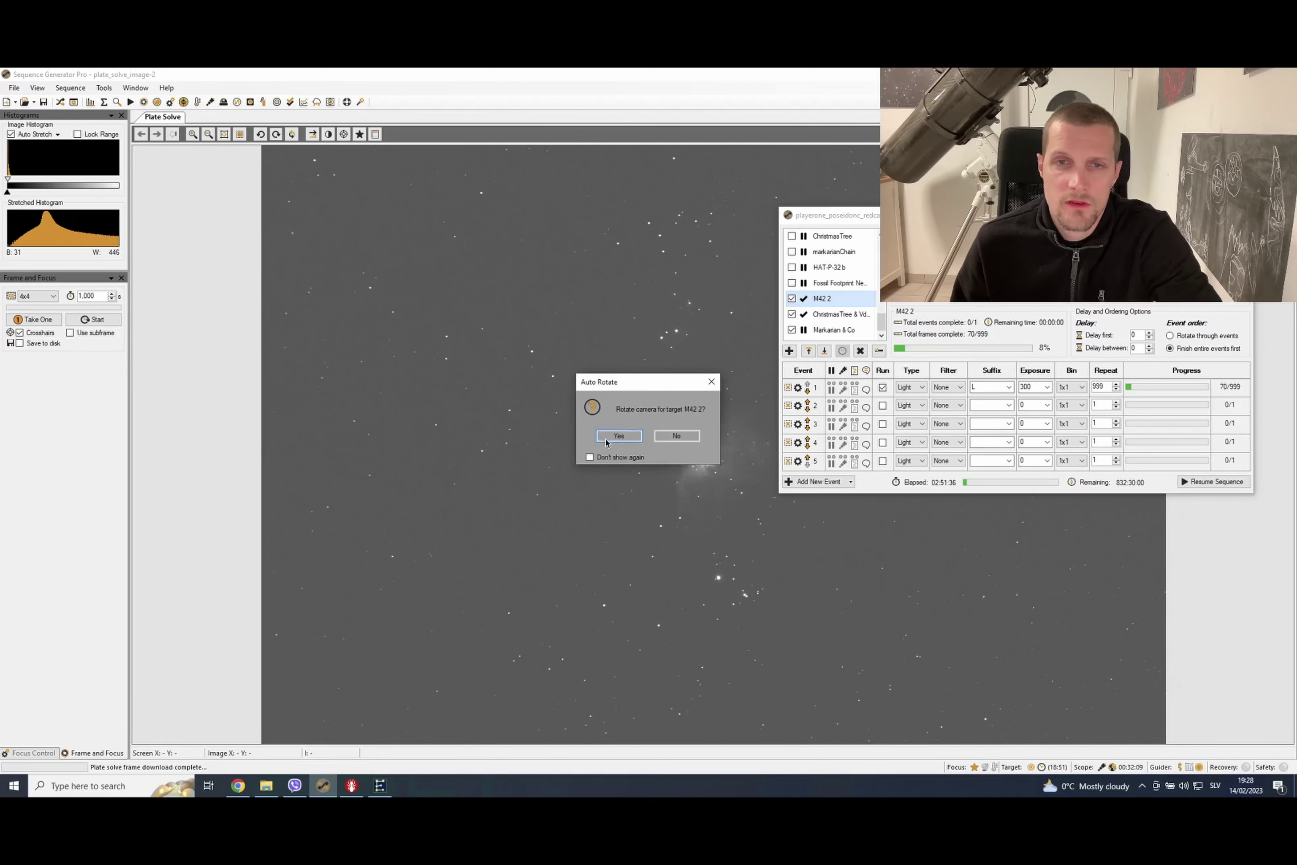
click(618, 437)
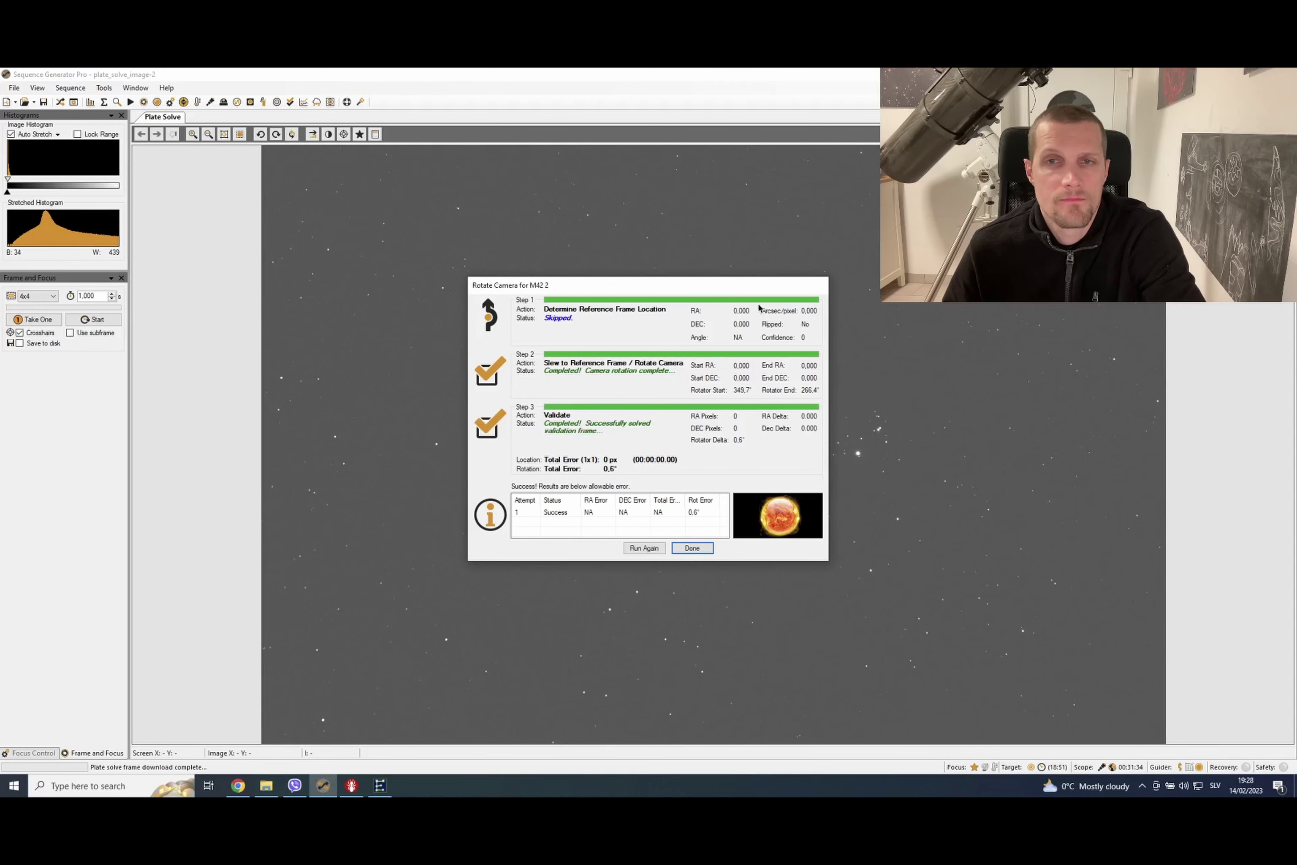
drag(726, 288, 336, 303)
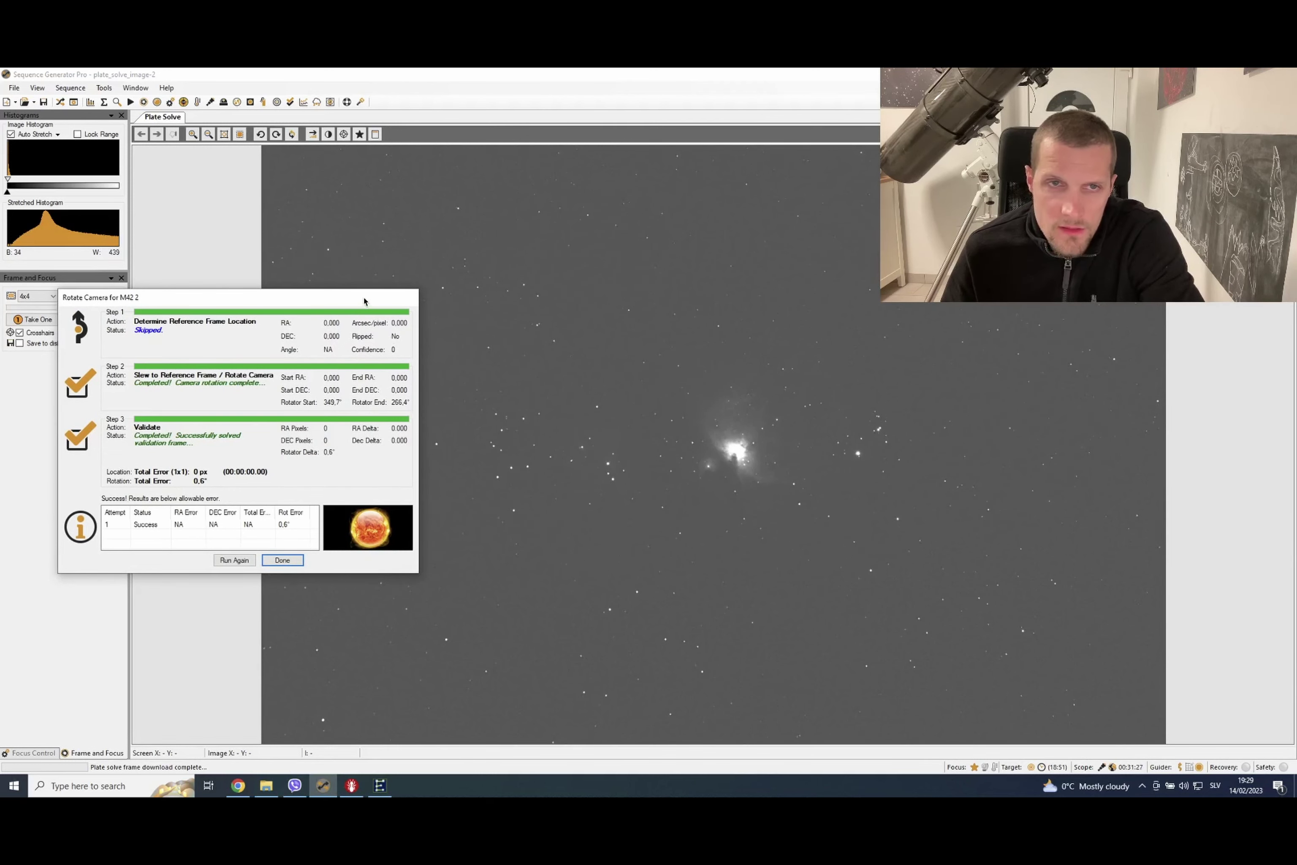
drag(364, 301, 1122, 327)
Run autofocus, settling the focuser at 500202 with HFR 1.20, and close the results
click(986, 457)
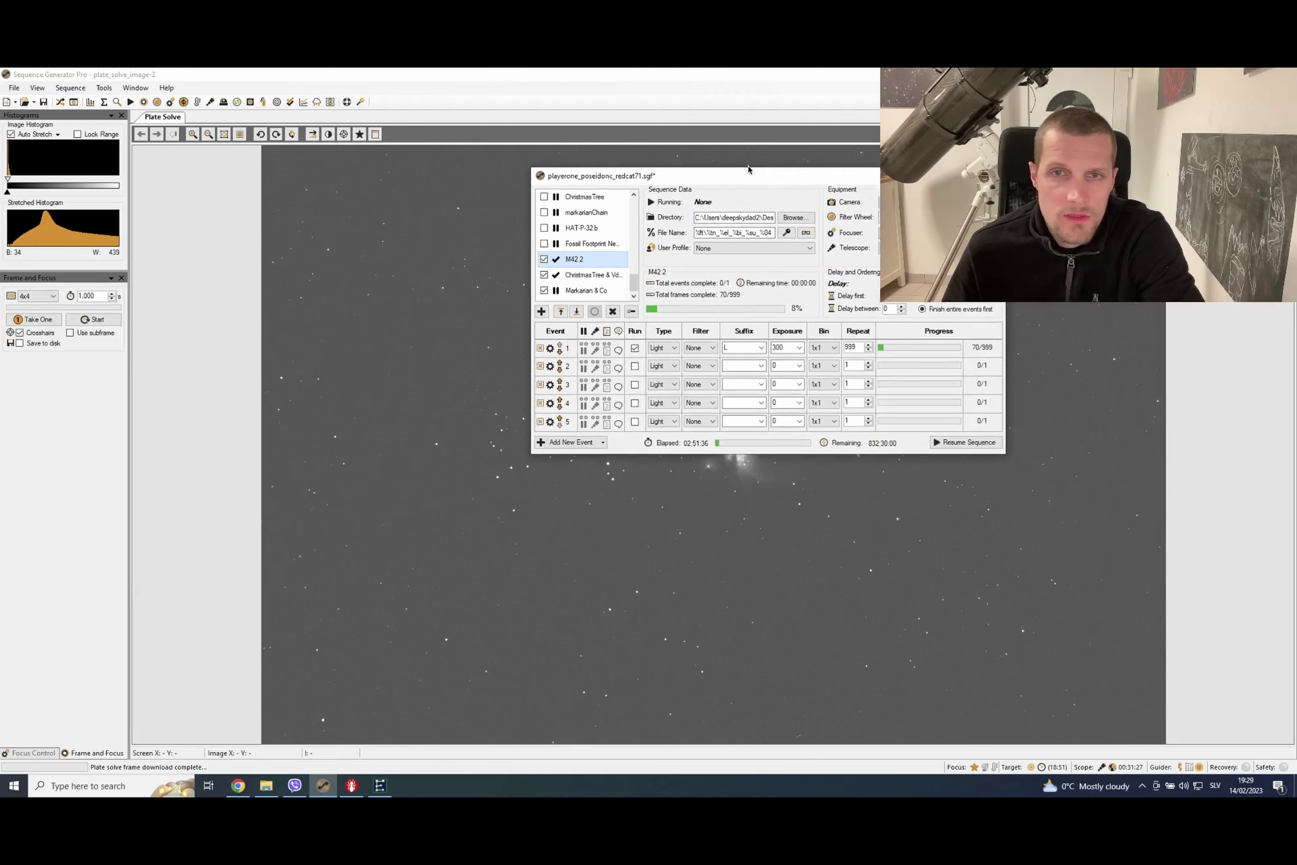
click(31, 752)
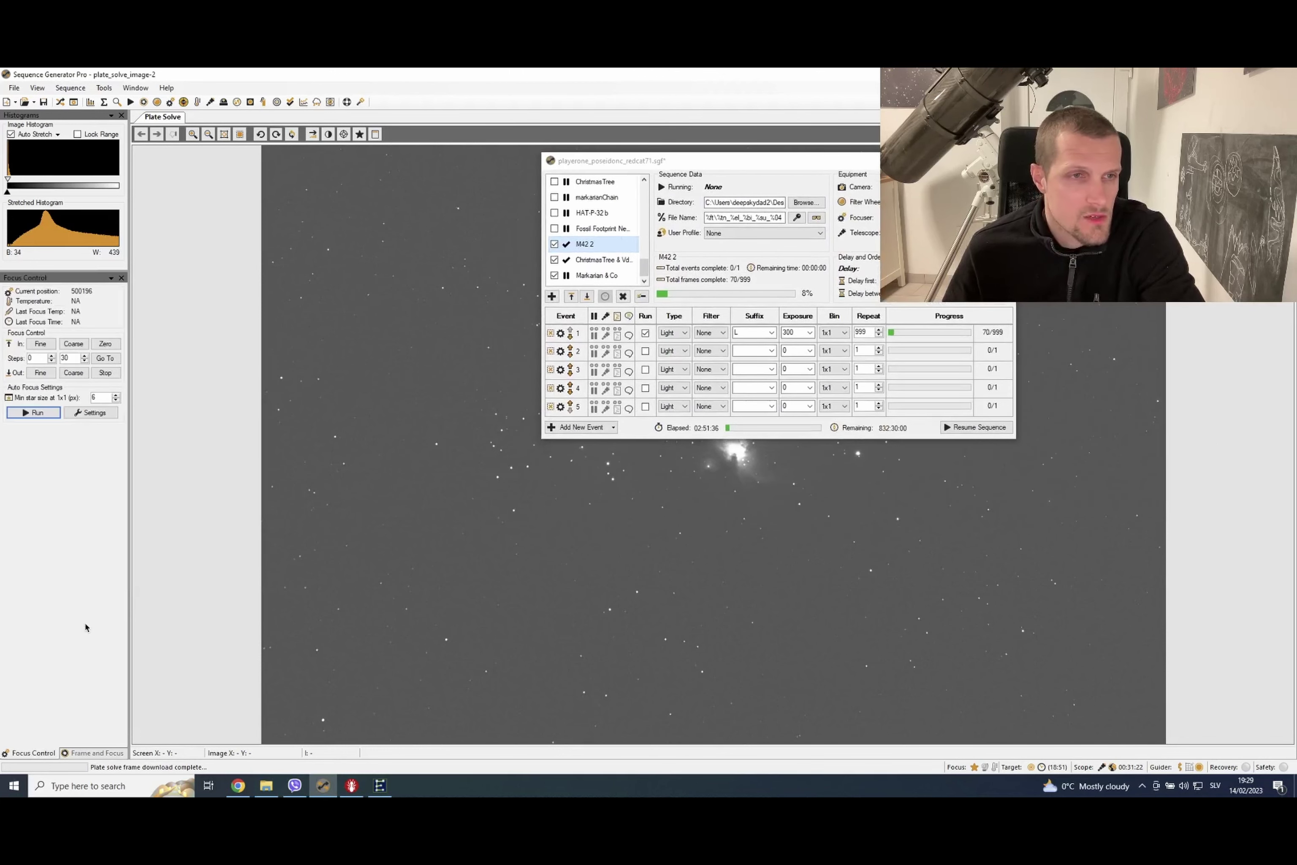
click(33, 413)
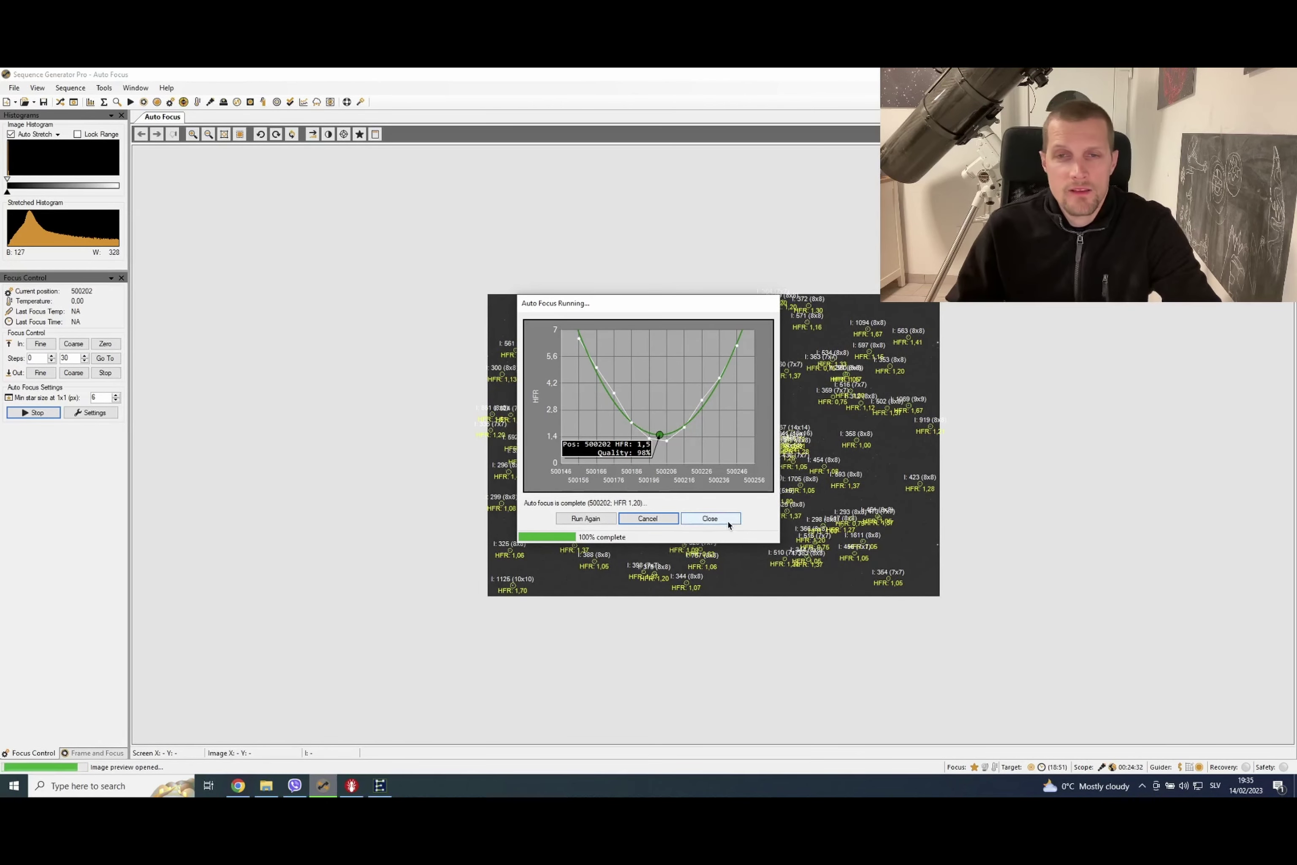
click(709, 519)
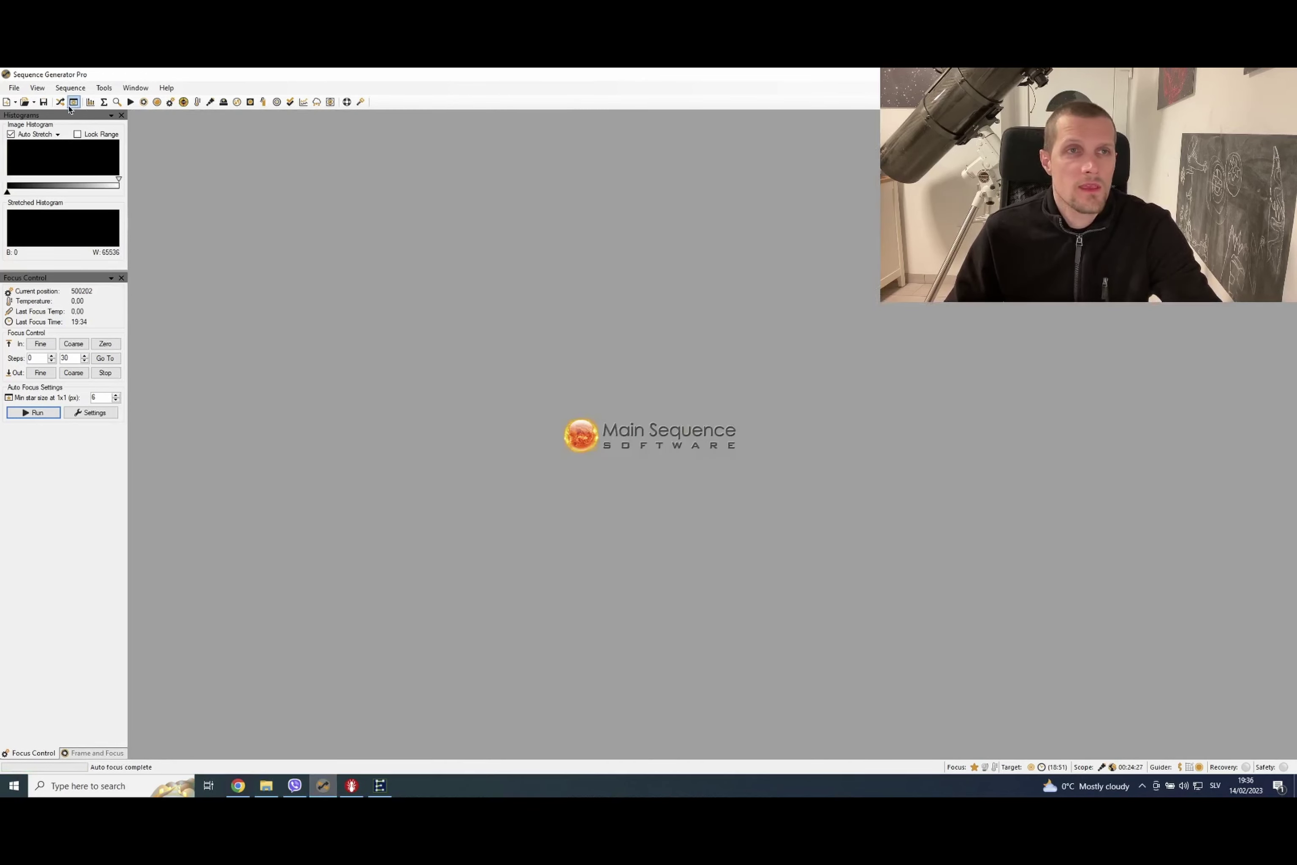
Run the imaging sequence, accepting both warnings and starting while the camera cools
click(59, 102)
click(941, 431)
click(640, 454)
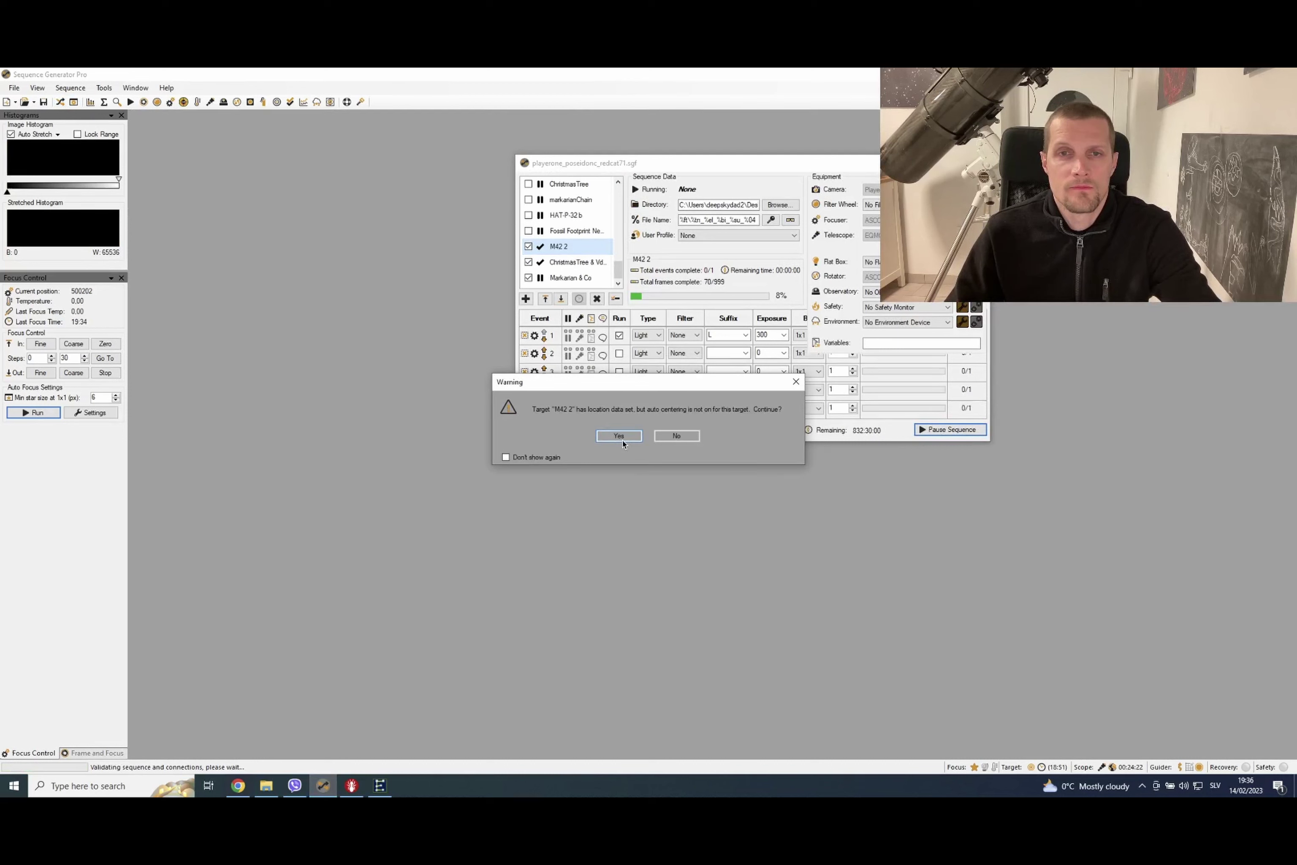
click(622, 441)
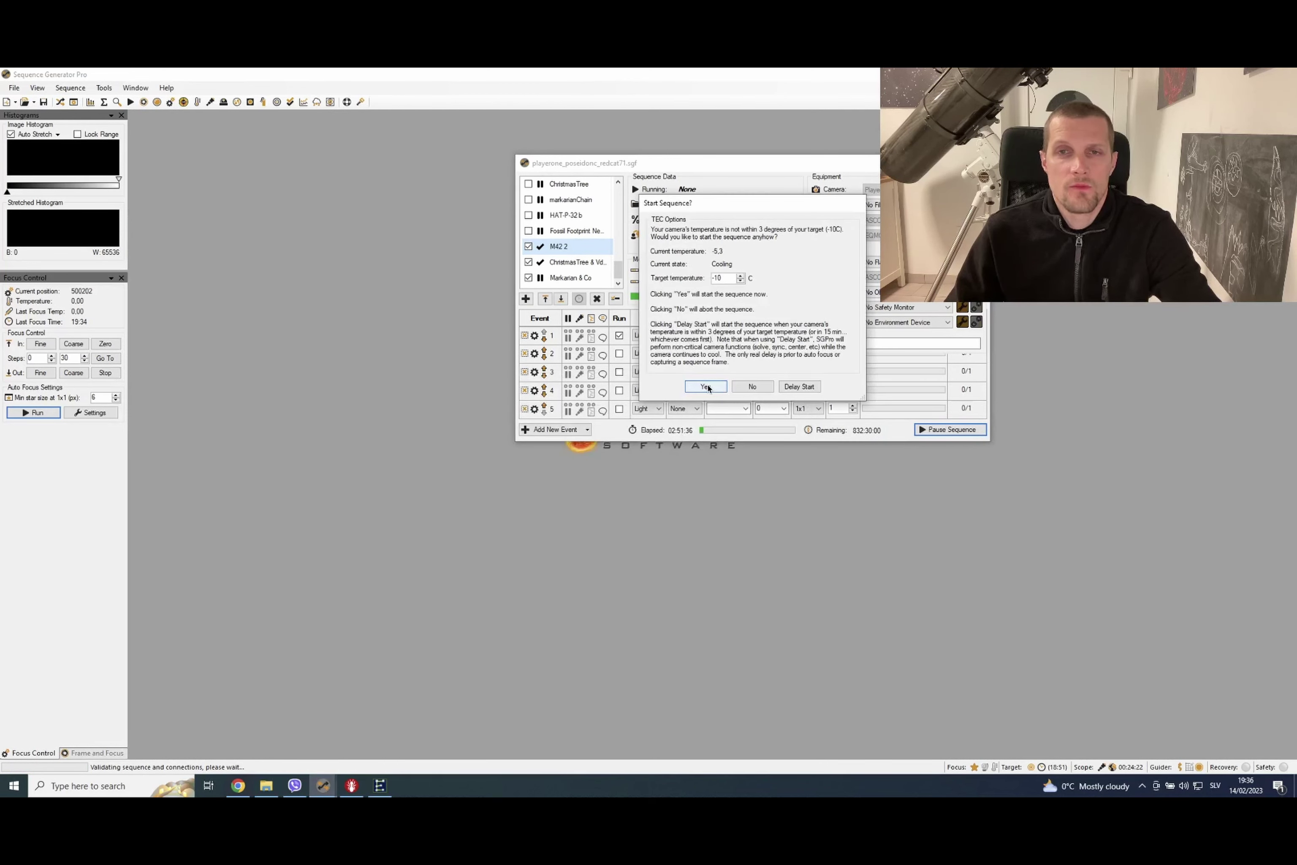
click(706, 387)
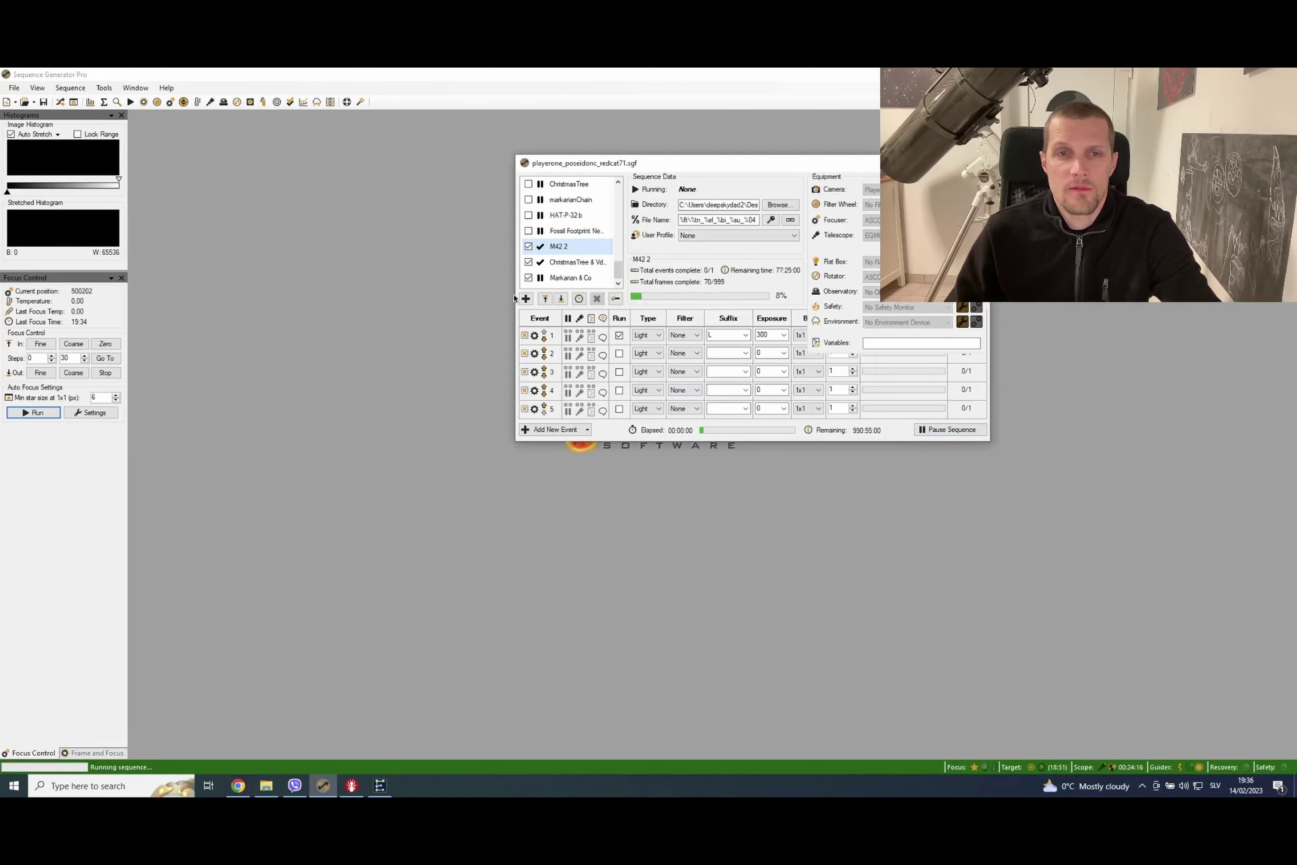
Check the camera cooler settings, then move the sequence window aside
click(73, 102)
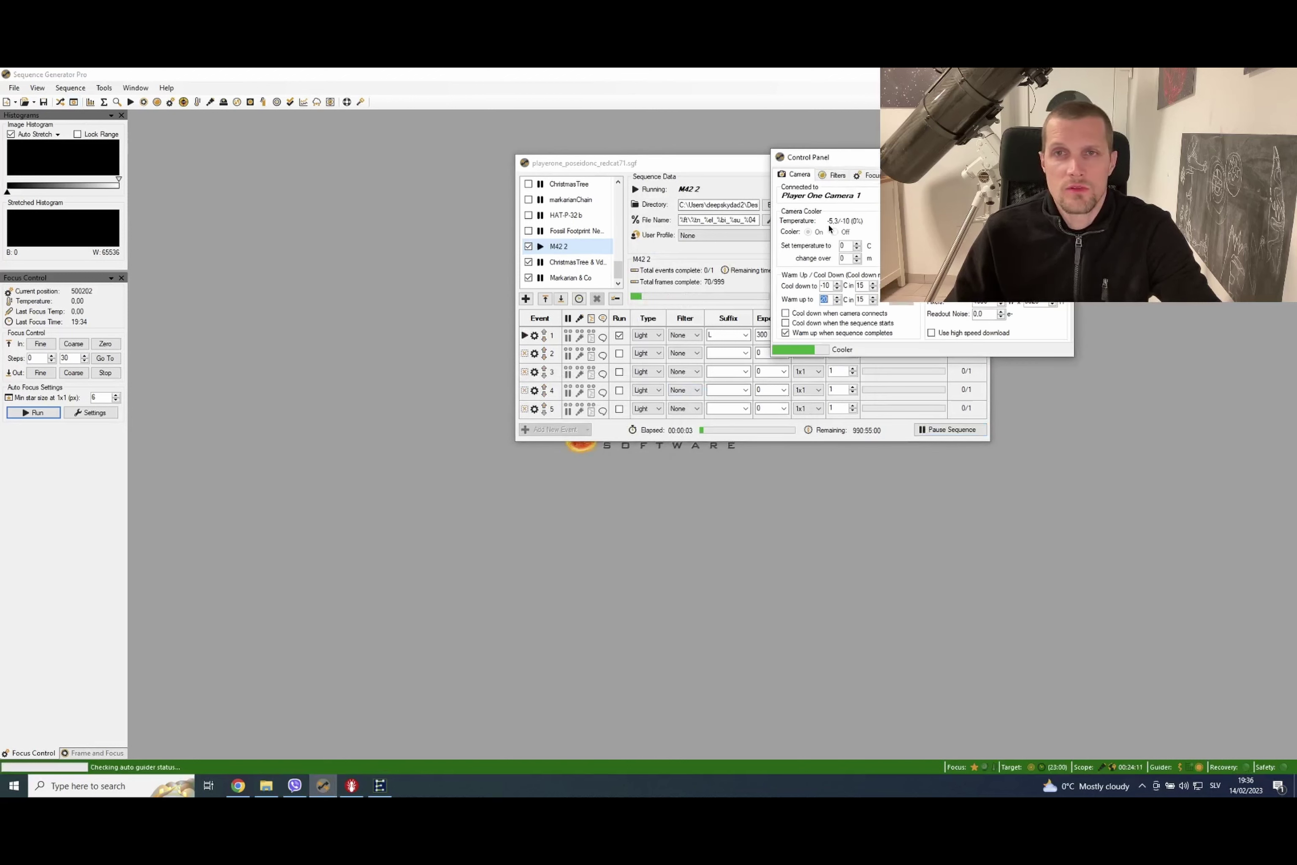
key(Escape)
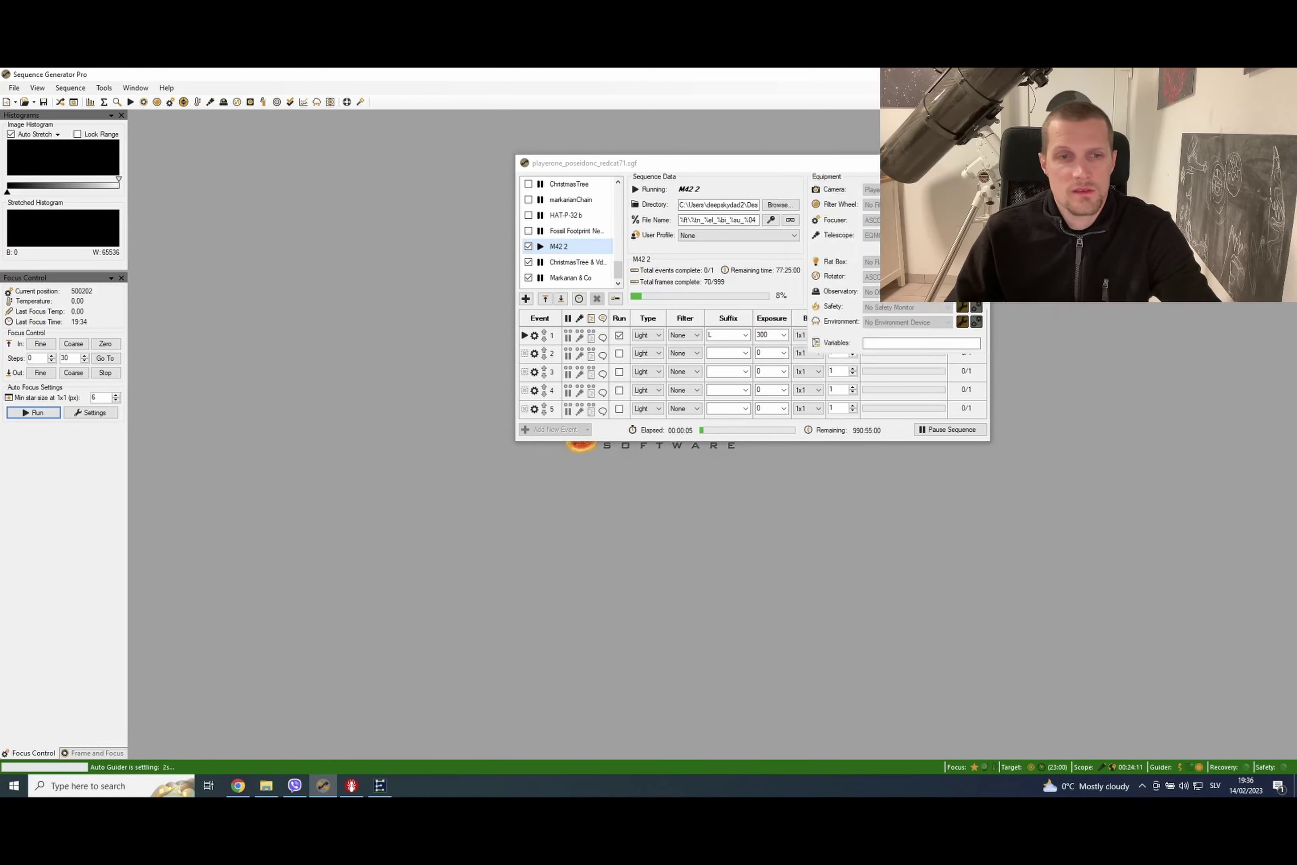
drag(946, 167, 864, 243)
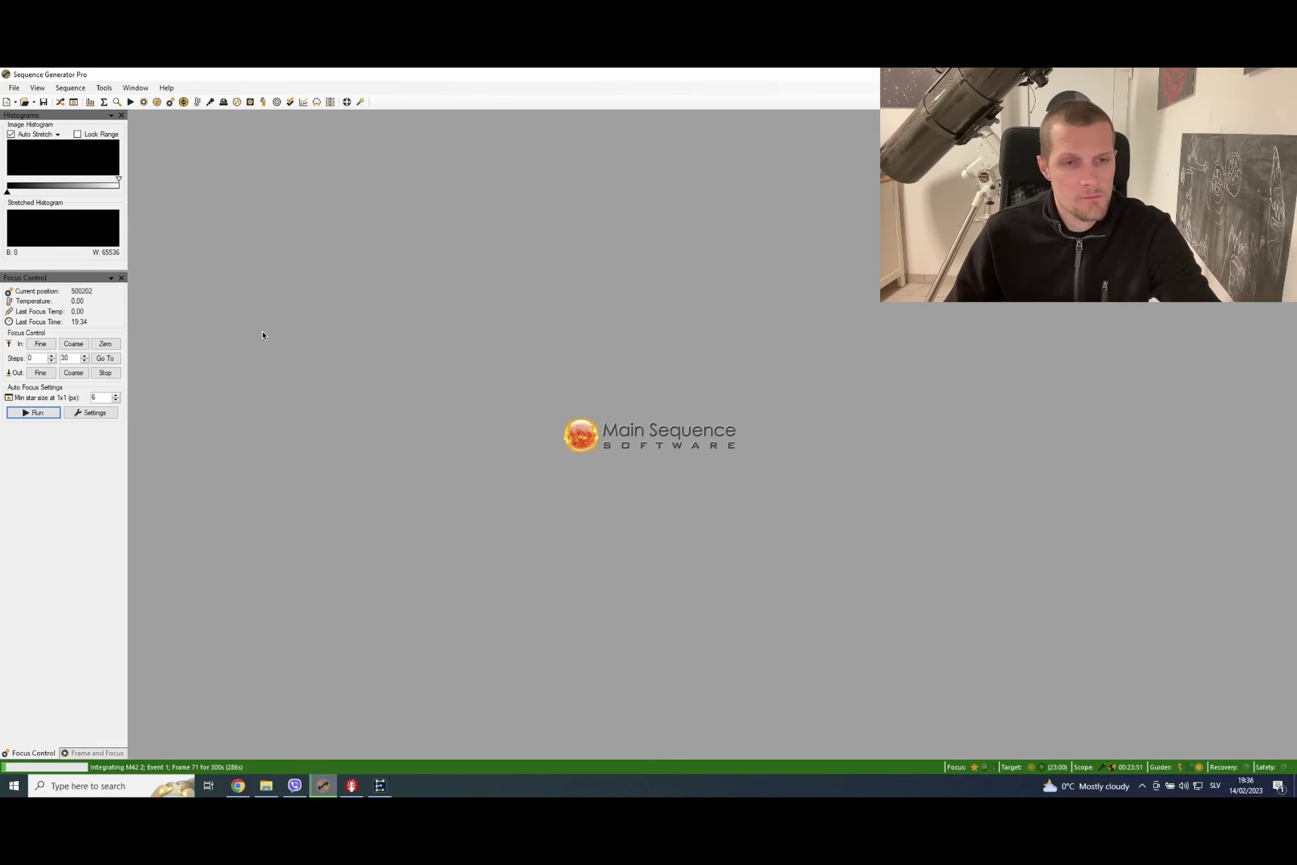
Review the M42 2 and Christmas Tree & Vdb78 target settings
click(60, 101)
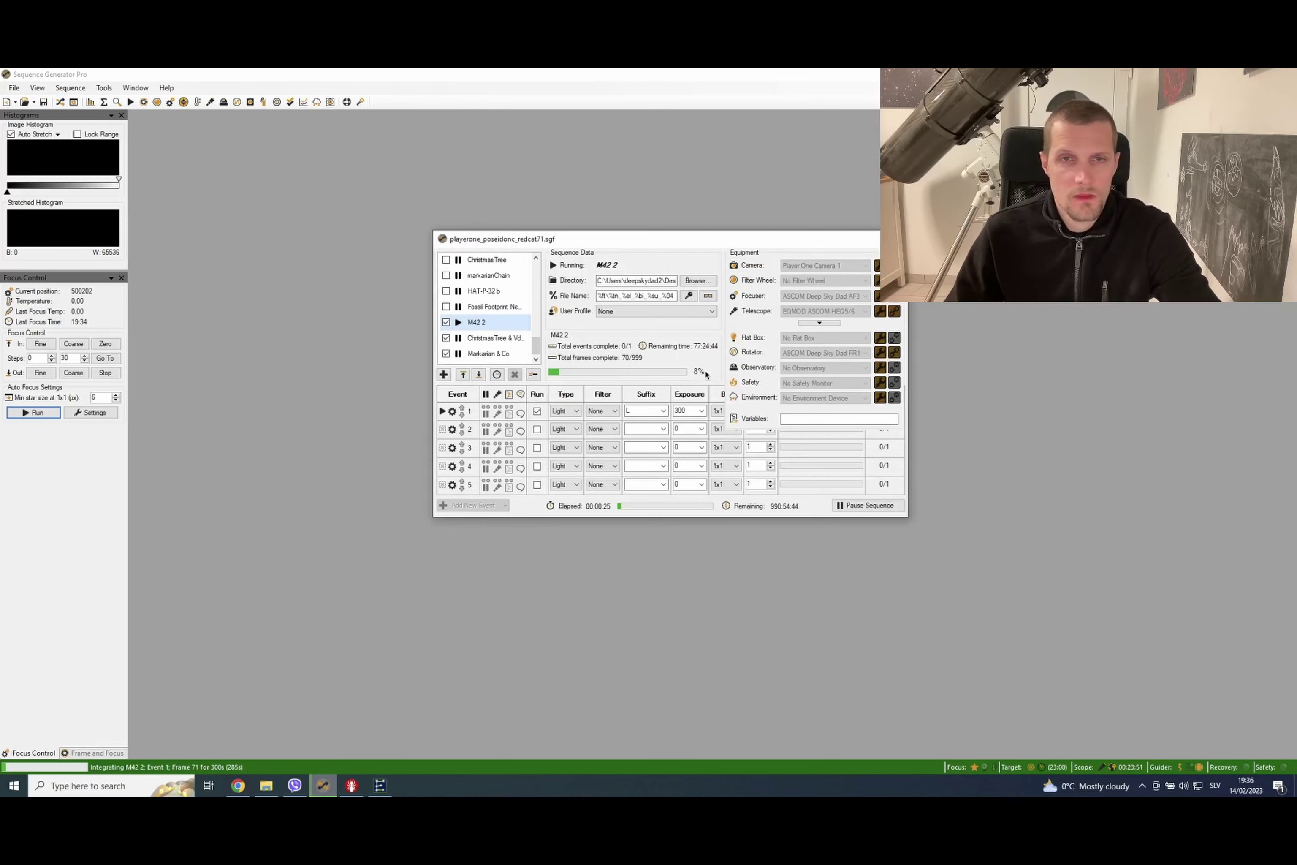
double_click(522, 323)
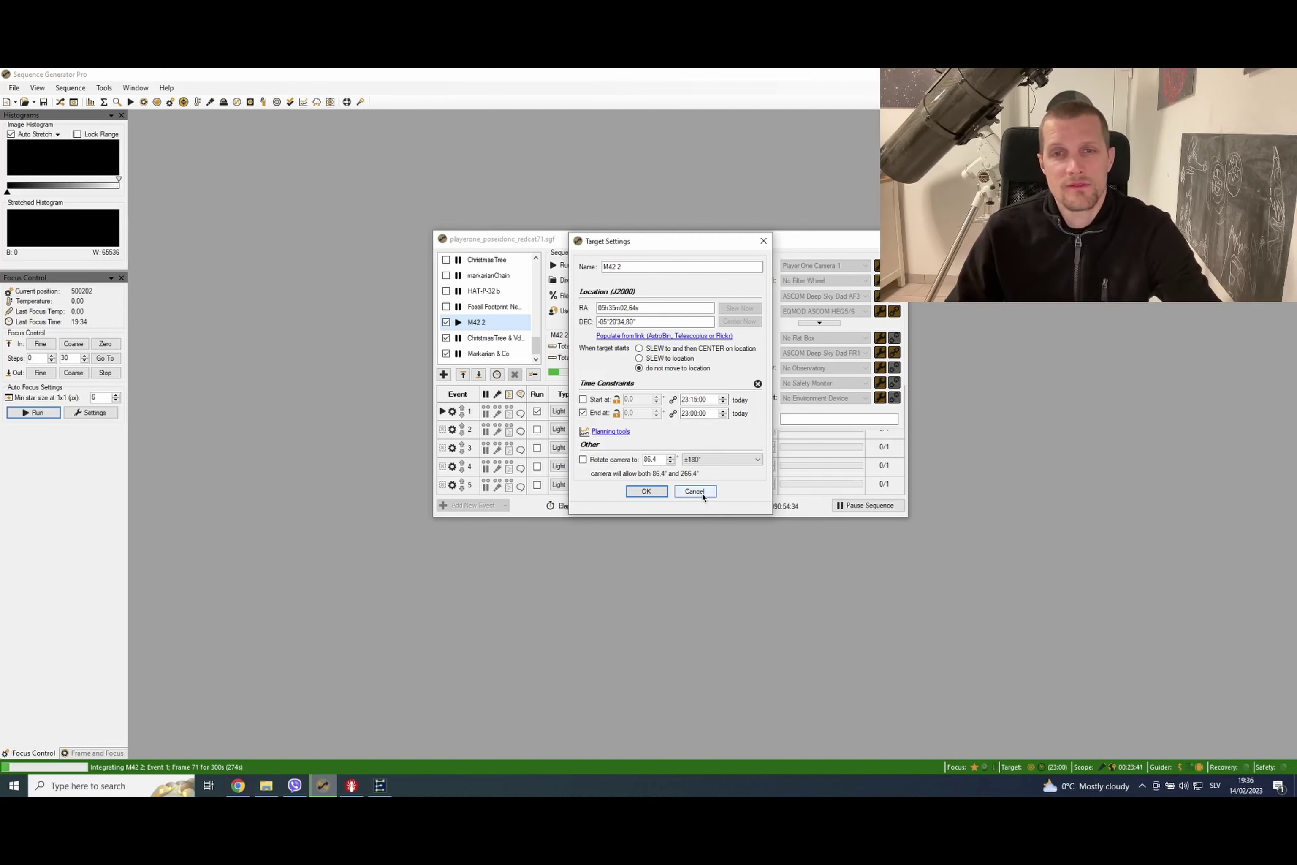
click(695, 492)
click(523, 338)
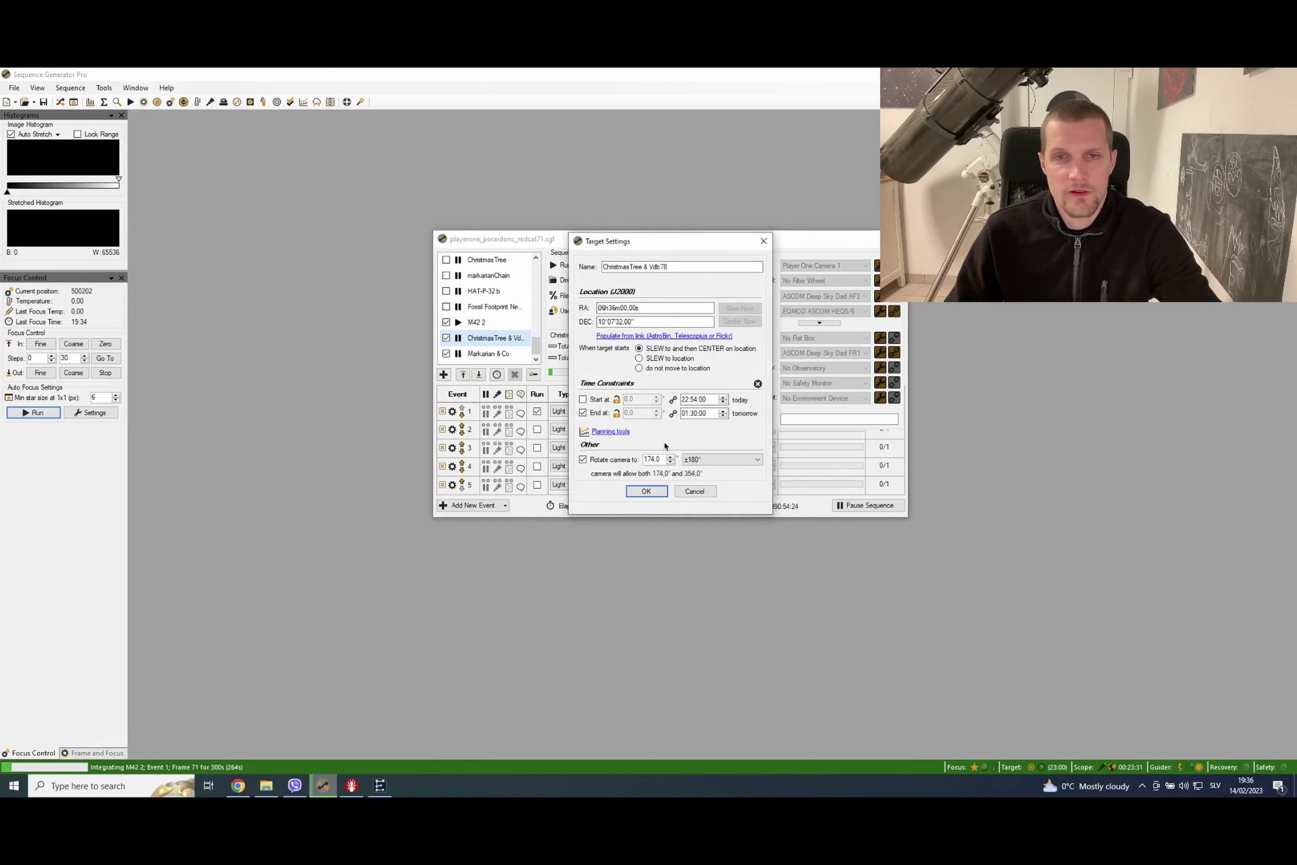
click(654, 492)
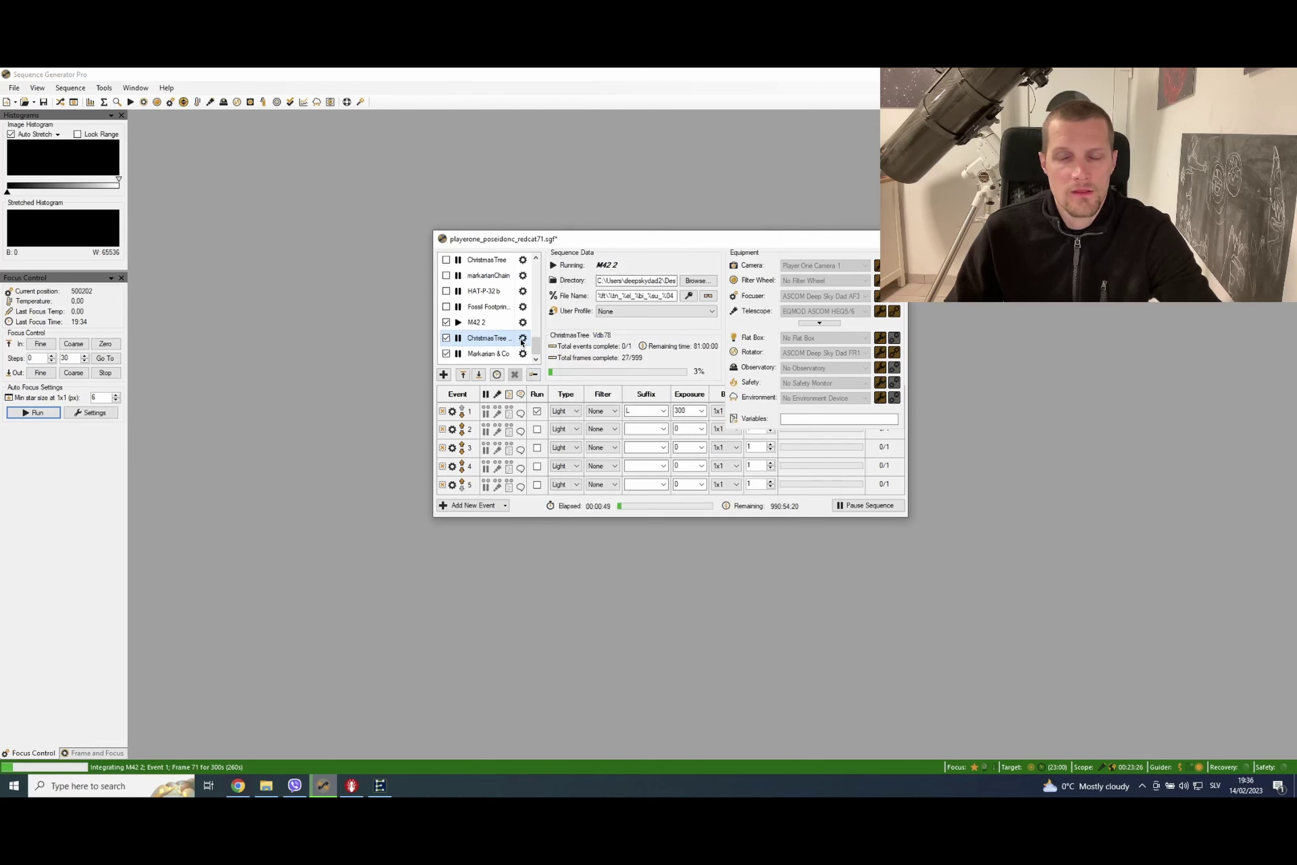
click(522, 338)
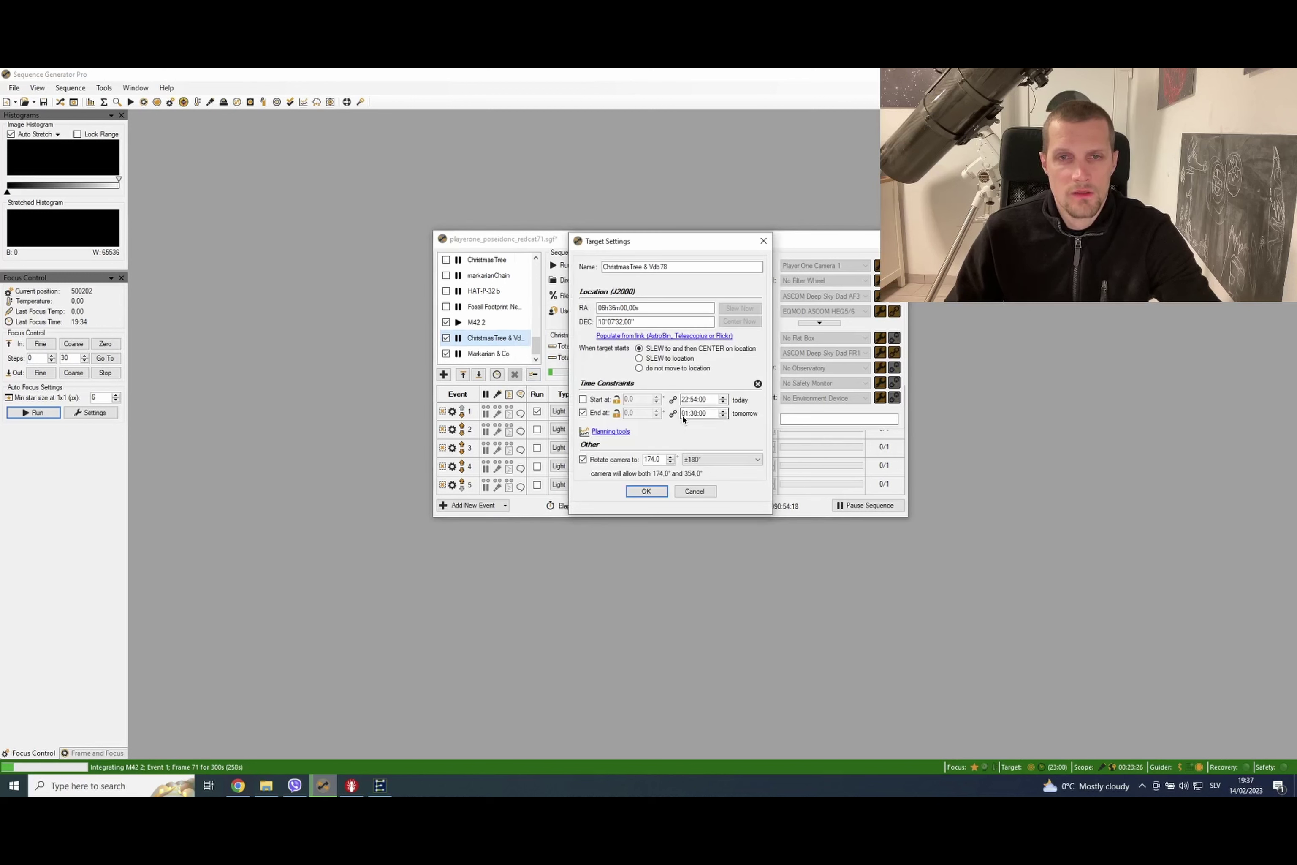
click(695, 491)
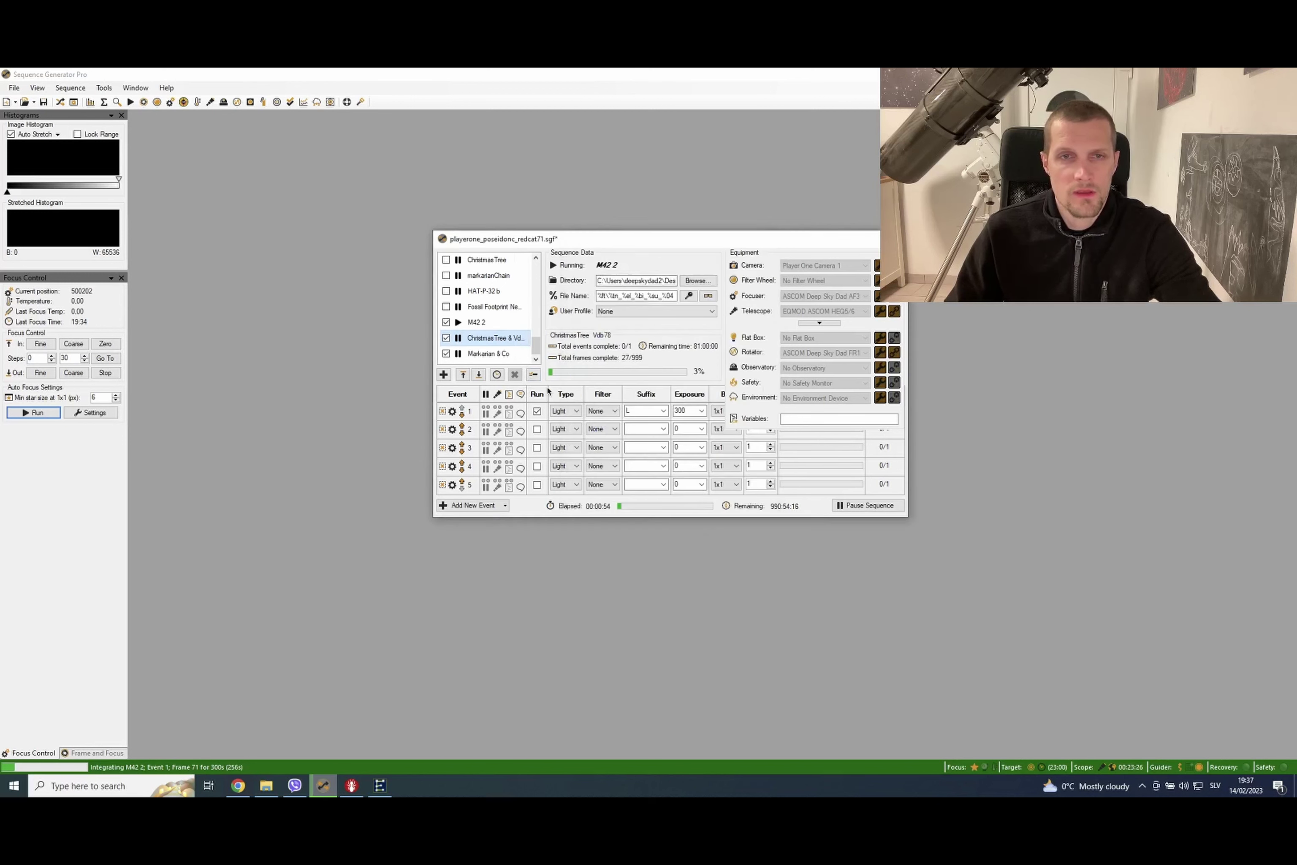
Confirm Markarian & Co's settings and show the delay and event ordering options
click(505, 356)
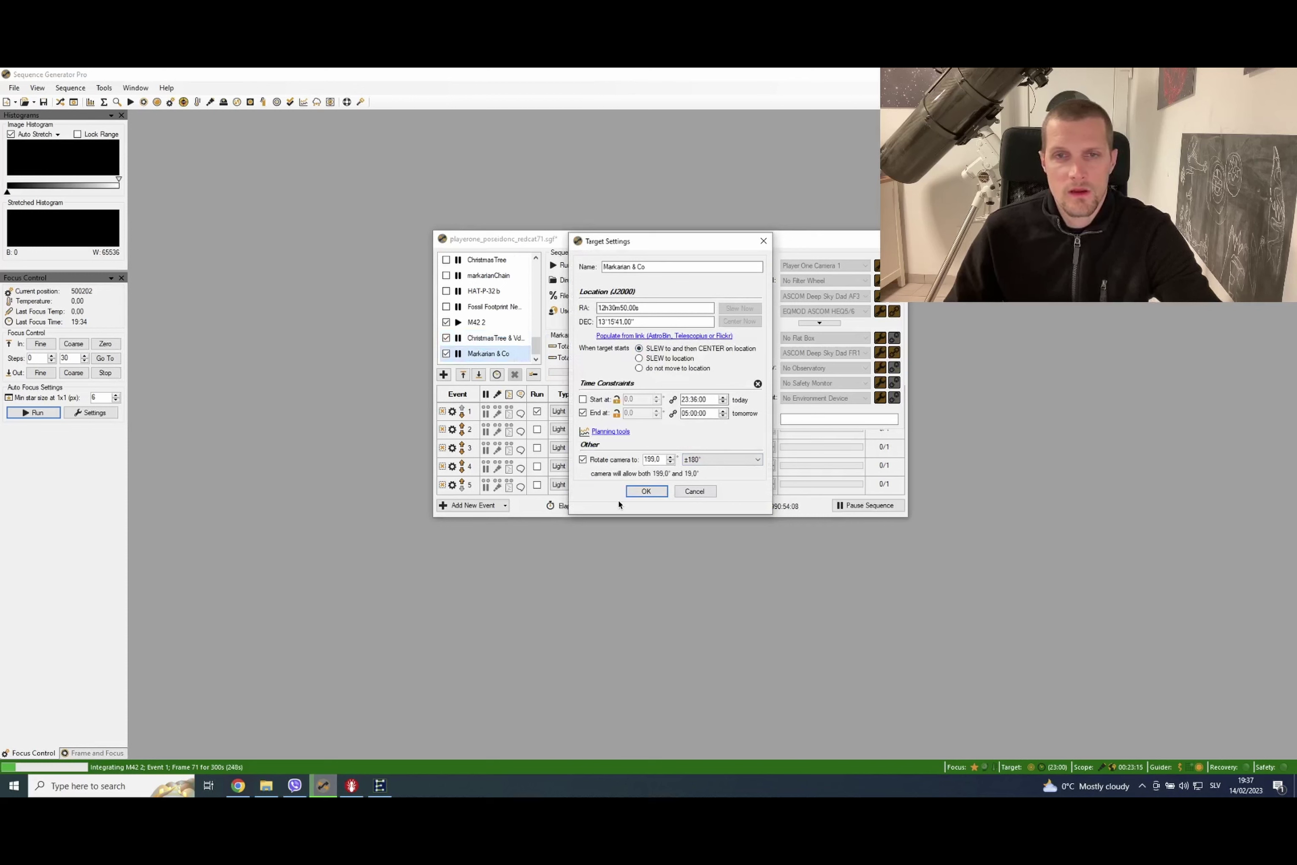
click(645, 491)
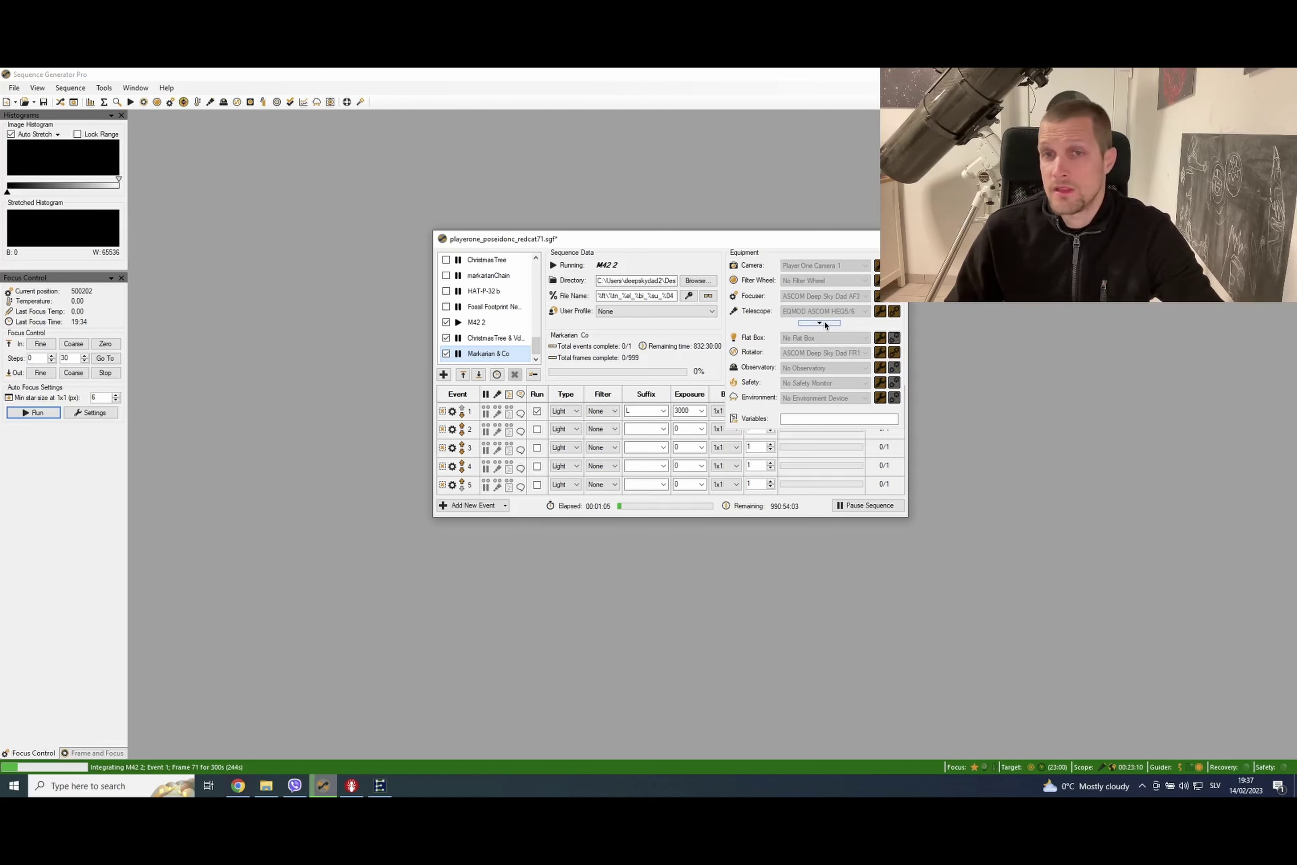
click(819, 322)
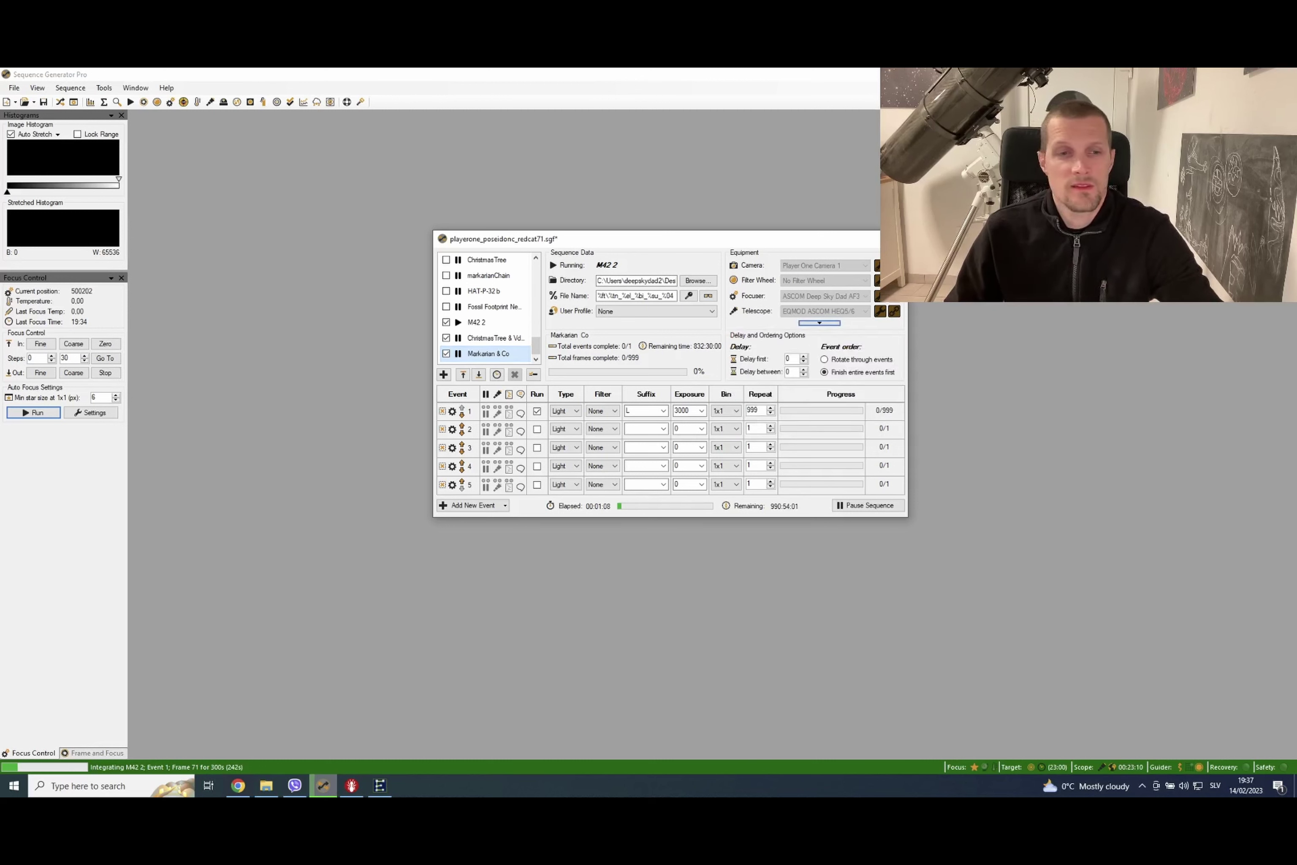